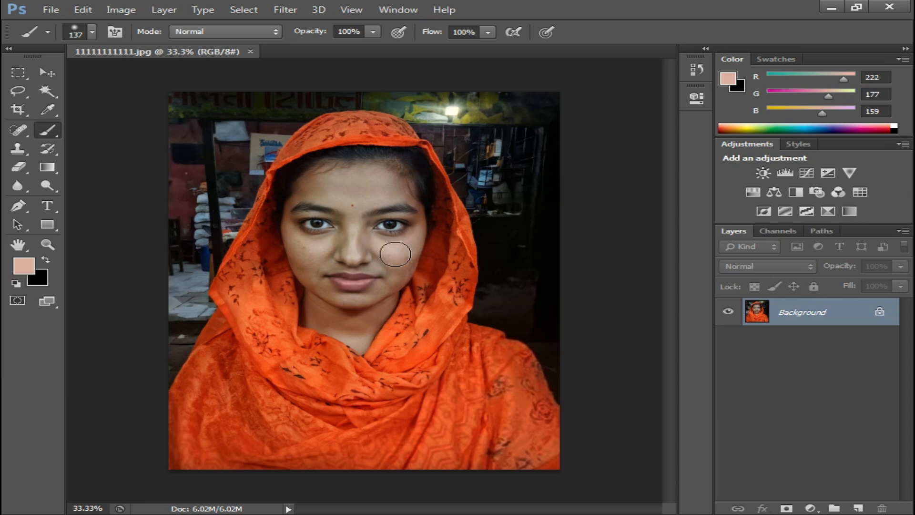
Duplicate the Background layer of the portrait photo
key(ctrl+j)
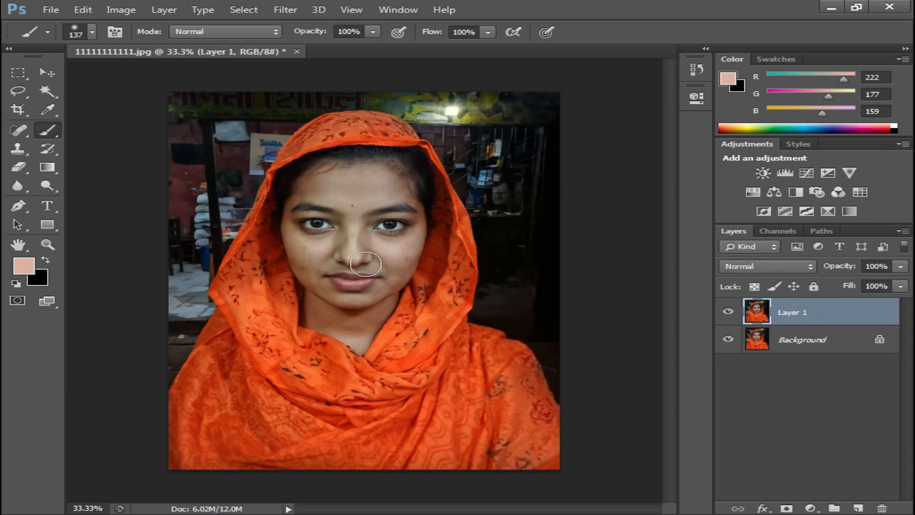
ctrl+click(351, 252)
ctrl+click(350, 252)
ctrl+click(350, 252)
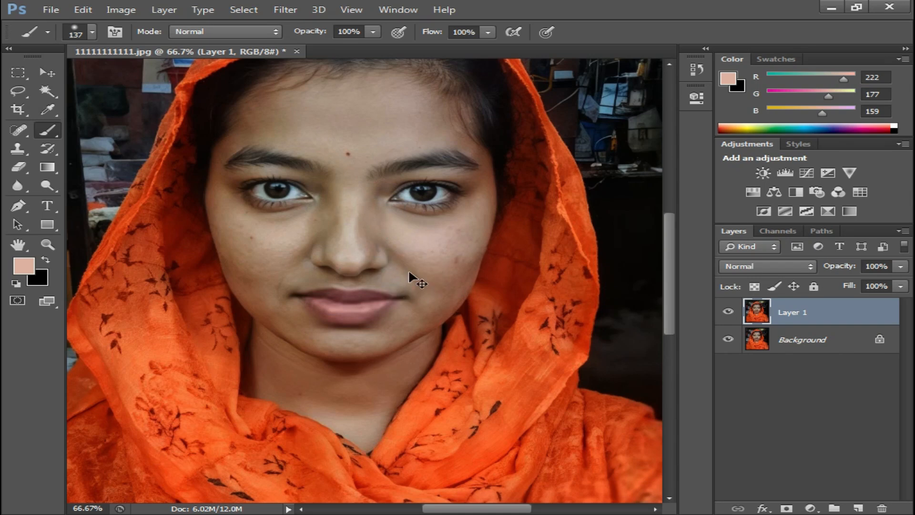
key(i)
key(ctrl+m)
drag(660, 263, 642, 259)
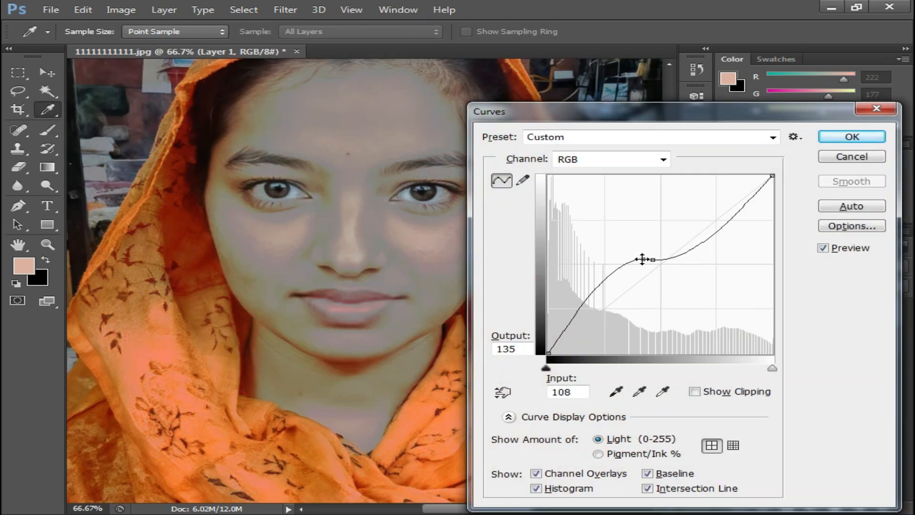
click(834, 158)
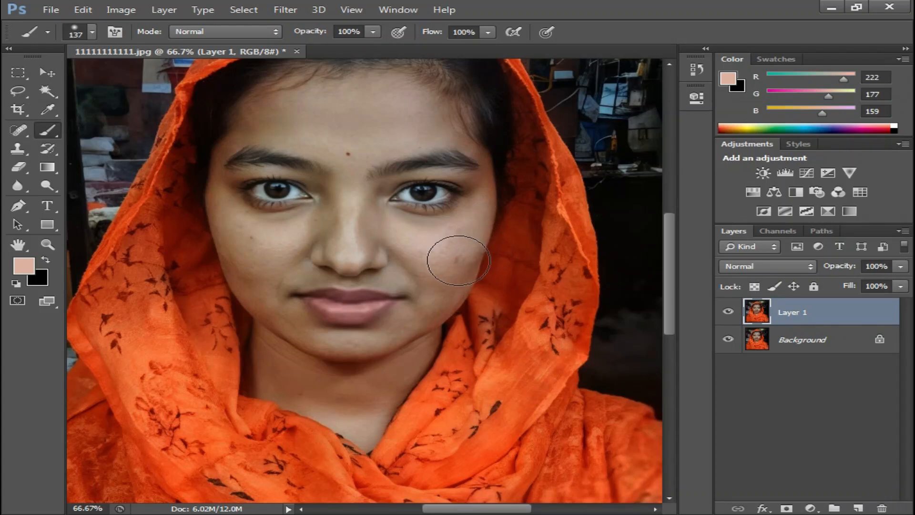
Brighten the duplicated layer with Curves, raising the RGB midtone point to input 112, output 136
key(ctrl+m)
drag(647, 275, 646, 258)
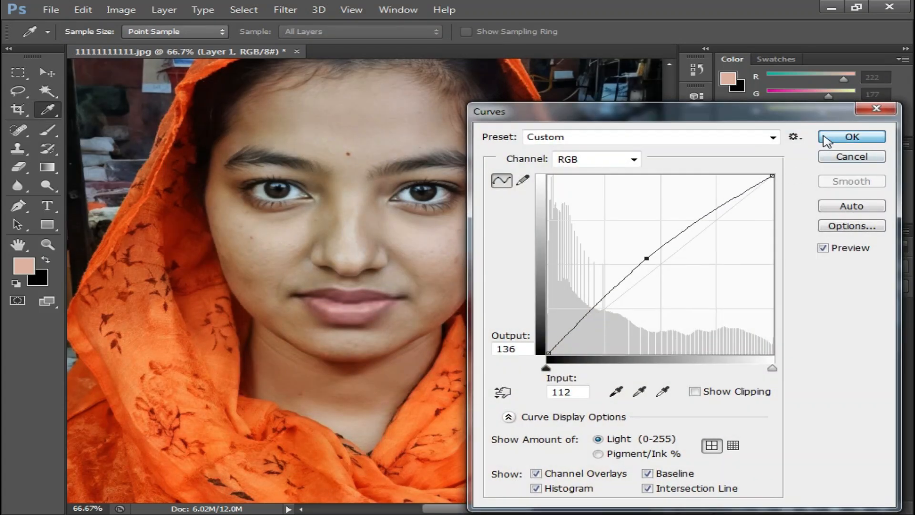
click(852, 137)
Lighten the duplicated layer's midtones with Levels by setting the RGB midtone input to 1.16
key(b)
key(ctrl+l)
drag(599, 326, 589, 331)
click(786, 193)
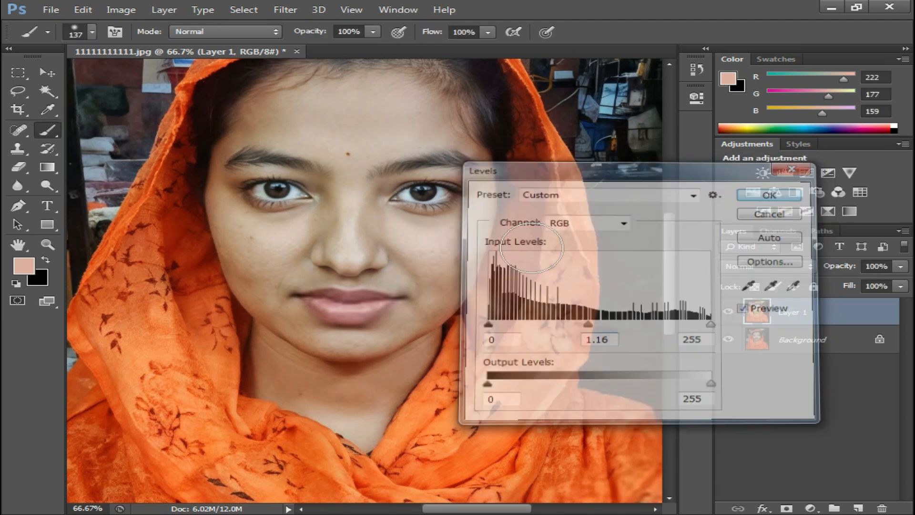
Set the duplicated layer's blend mode to Vivid Light and invert its colors
scroll(334, 259, up, 1)
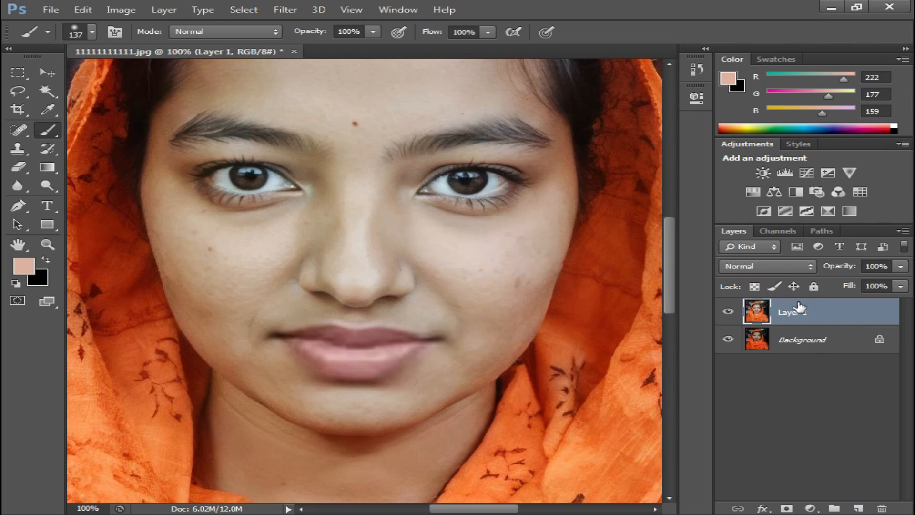
click(784, 264)
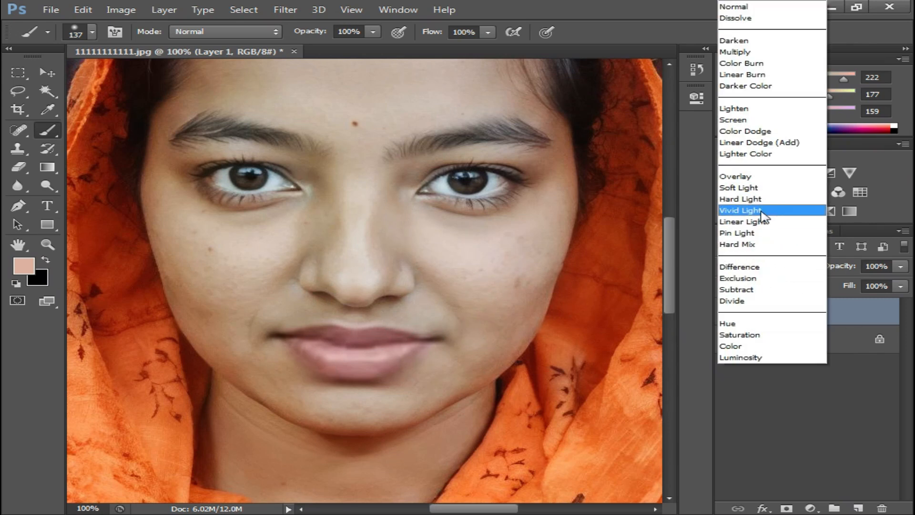
click(787, 206)
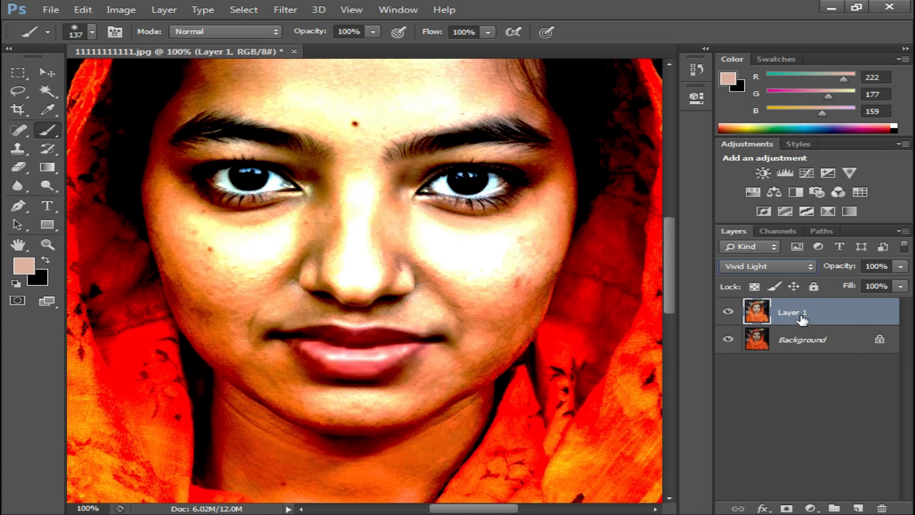
key(ctrl+i)
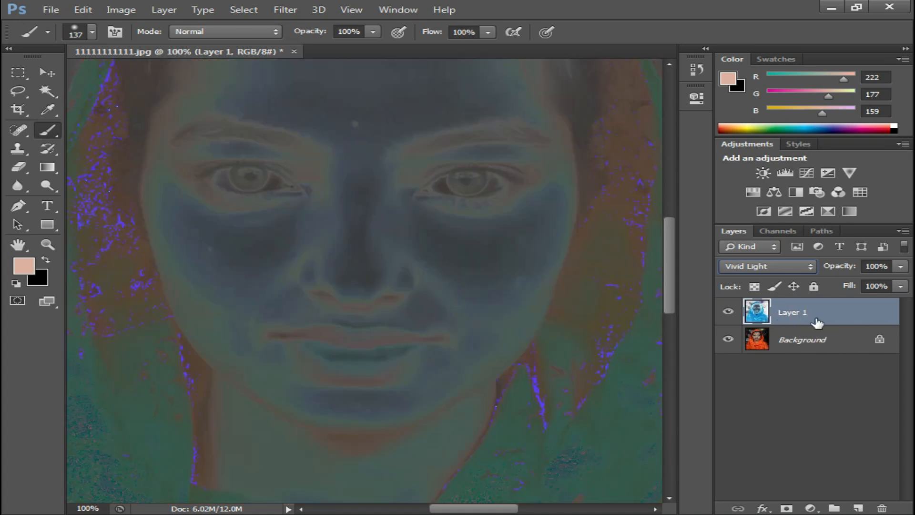
Apply a High Pass filter with a radius of 7.2 pixels to the inverted layer
click(285, 9)
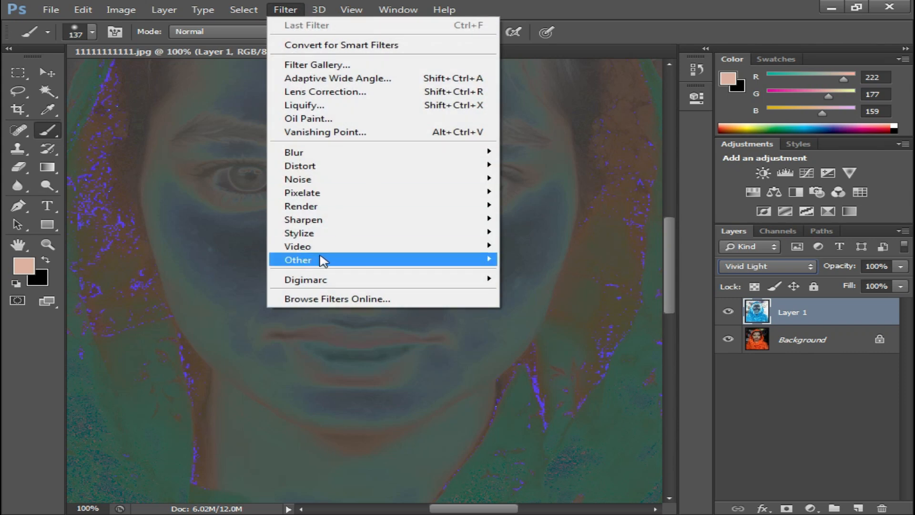
mouse_move(323, 260)
click(556, 269)
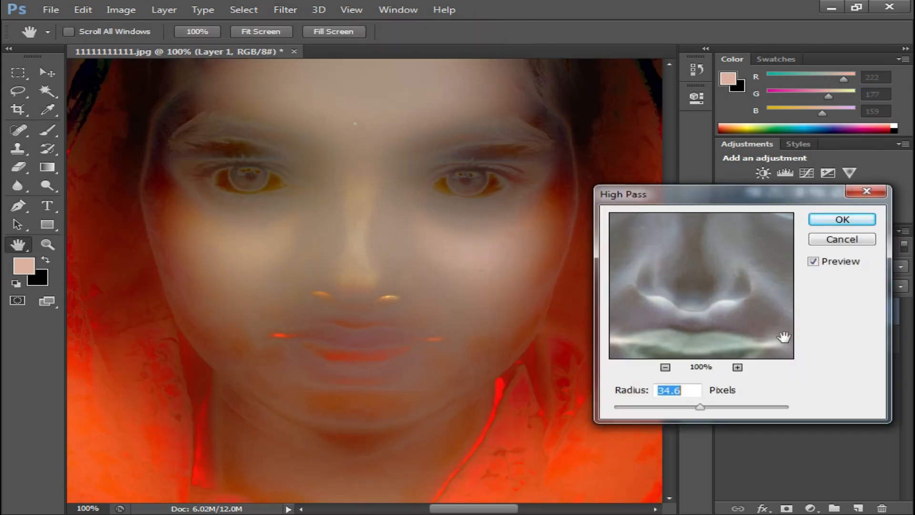
drag(701, 409, 673, 409)
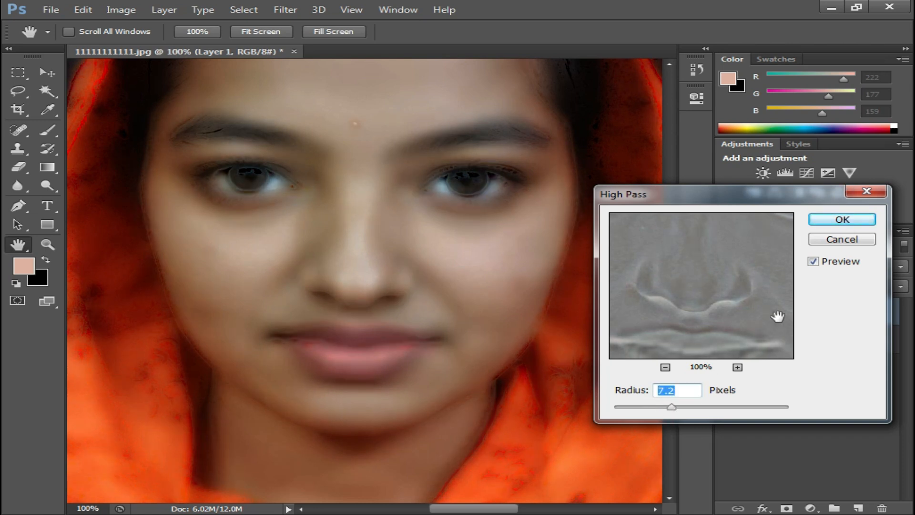
click(848, 220)
Apply a Gaussian Blur with a radius of 2.2 pixels to the High Pass layer
click(285, 9)
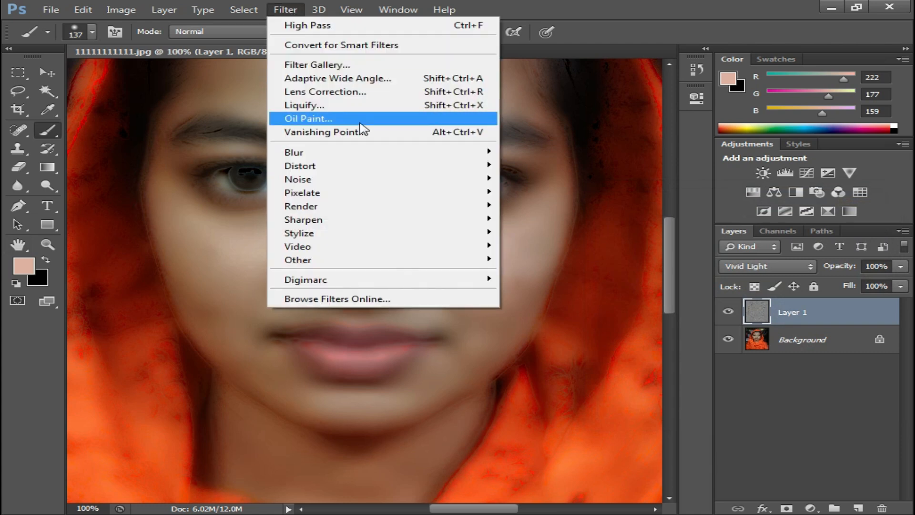
mouse_move(333, 153)
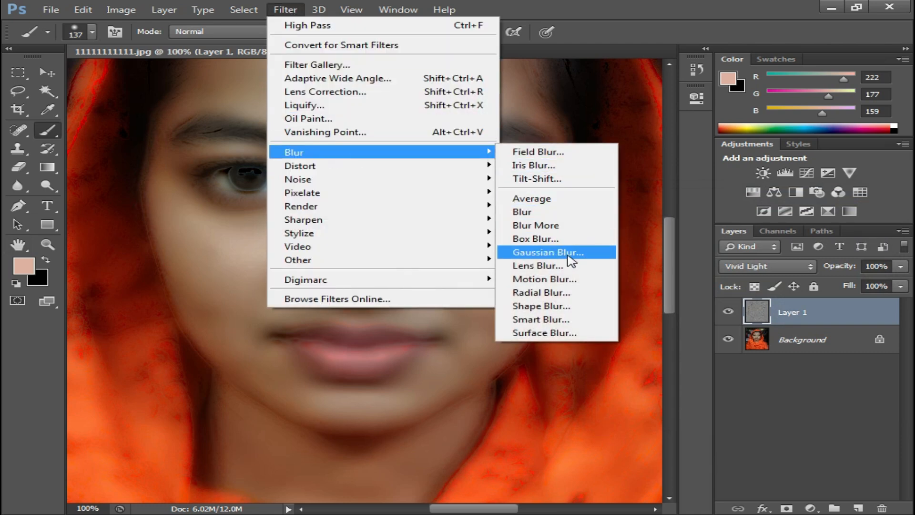
click(568, 255)
mouse_move(528, 408)
mouse_down()
mouse_move(541, 409)
mouse_move(520, 410)
mouse_up()
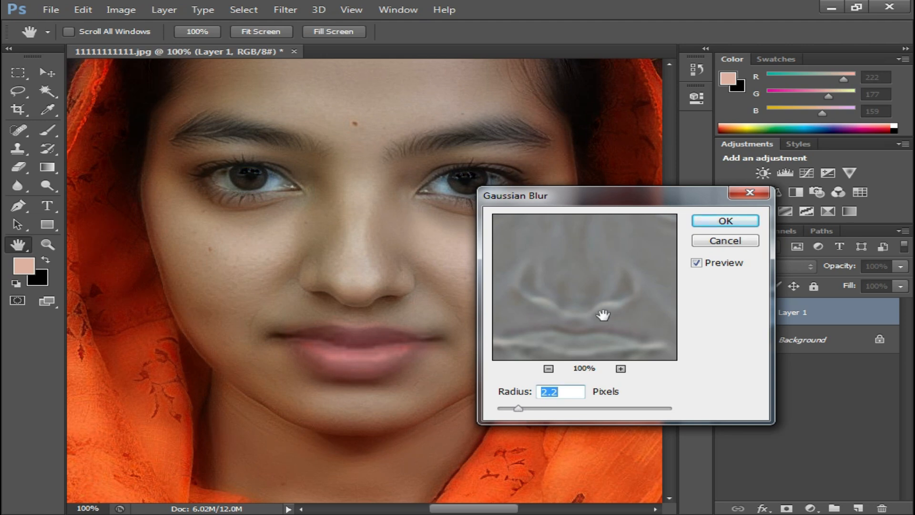
click(725, 222)
Add a layer mask to the blurred layer and invert it to black, with the Brush tool active
key(b)
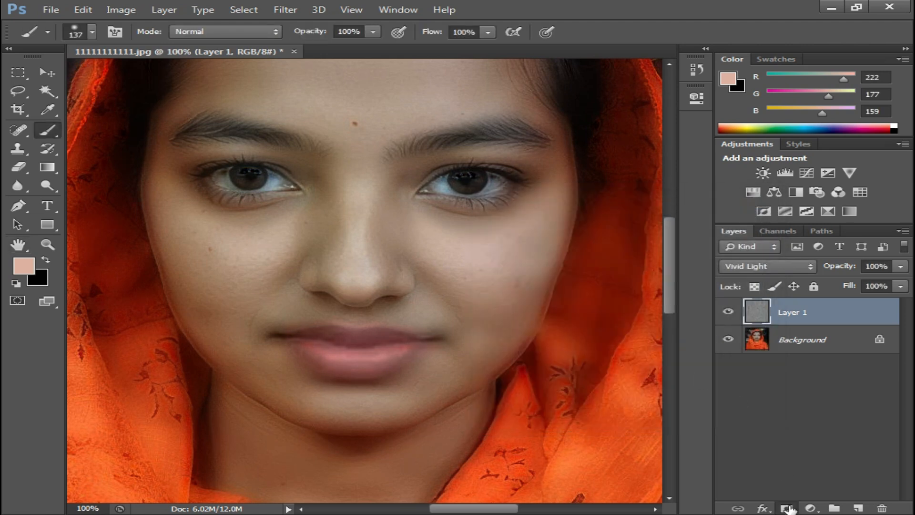
click(787, 508)
key(ctrl+i)
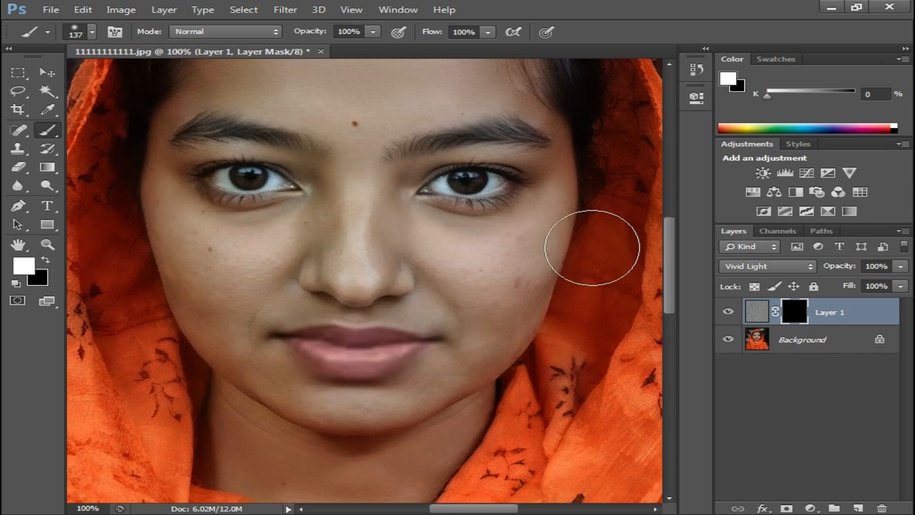
Paint white on the mask over the facial skin with a 55 px brush to reveal the smoothing, and flatten the image
right_click(592, 242)
click(599, 265)
key(Return)
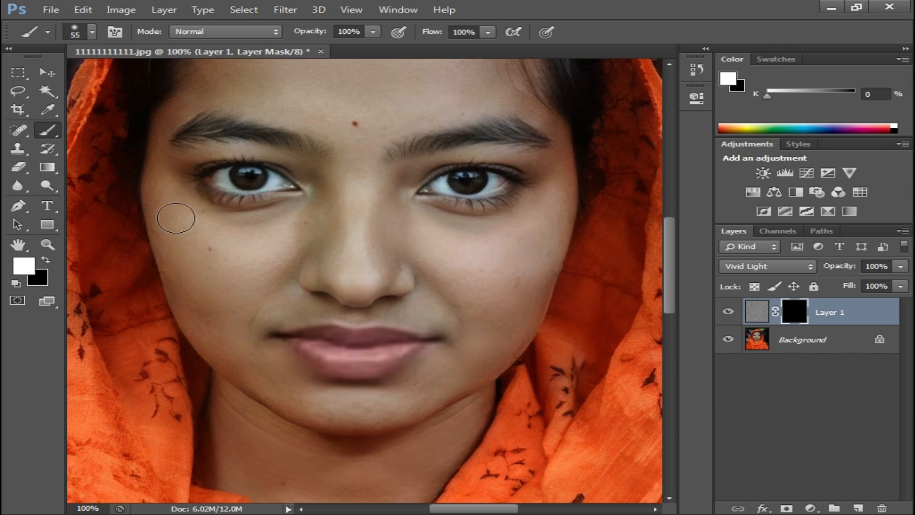
drag(339, 136, 350, 208)
scroll(347, 228, up, 2)
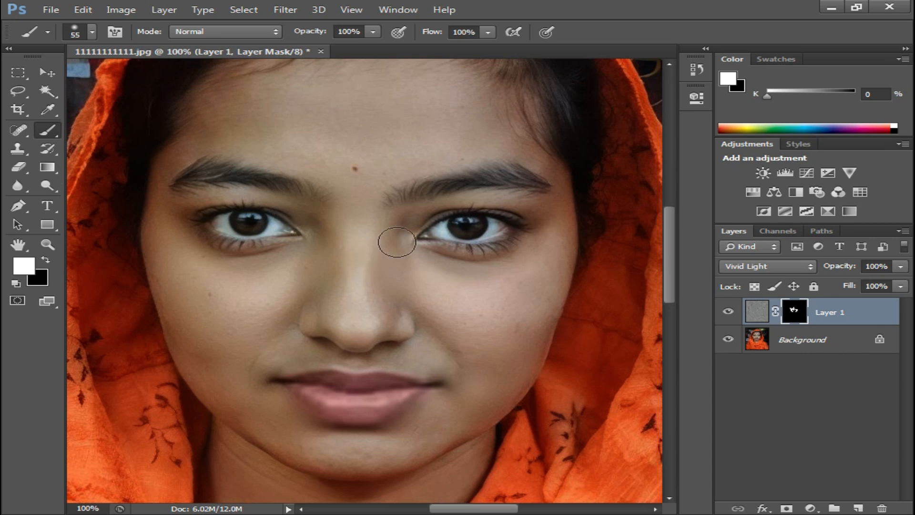
scroll(381, 231, up, 2)
scroll(453, 319, down, 3)
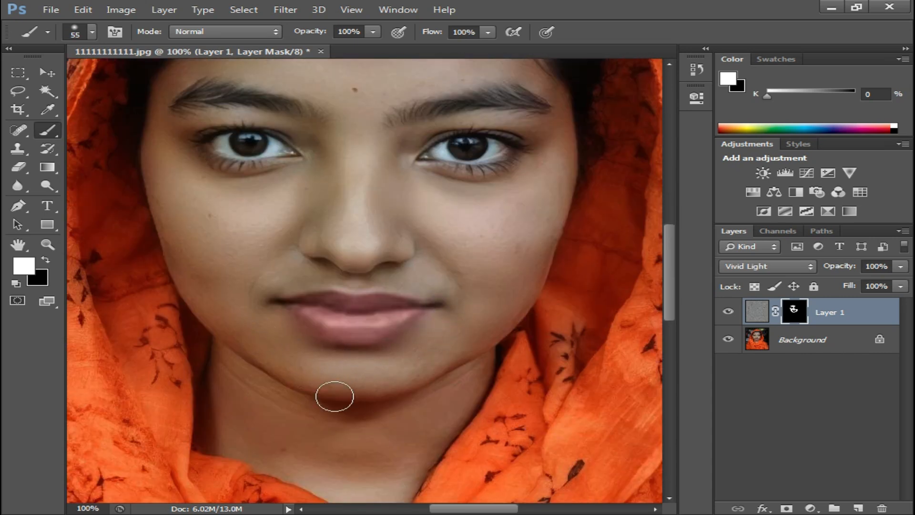
alt+click(397, 280)
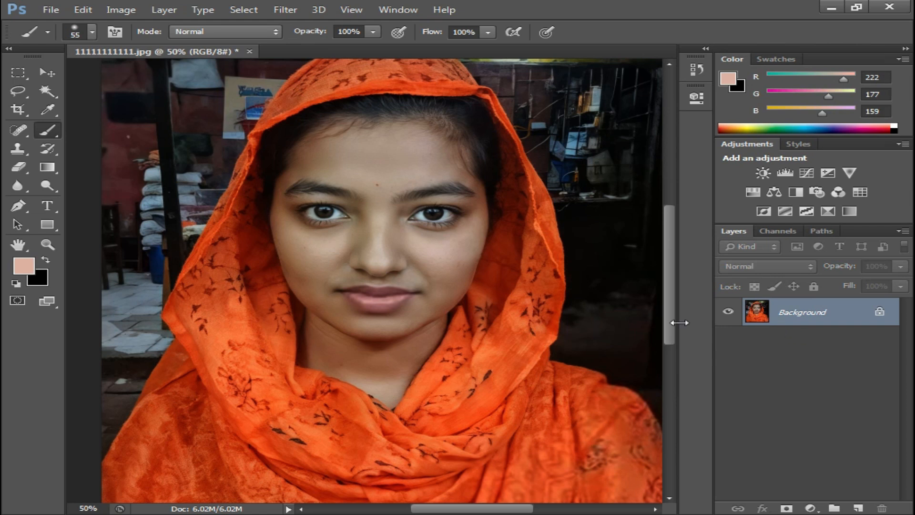
Brighten the flattened portrait with Curves, raising the RGB midtone point to input 118, output 136
key(ctrl+m)
drag(663, 260, 653, 259)
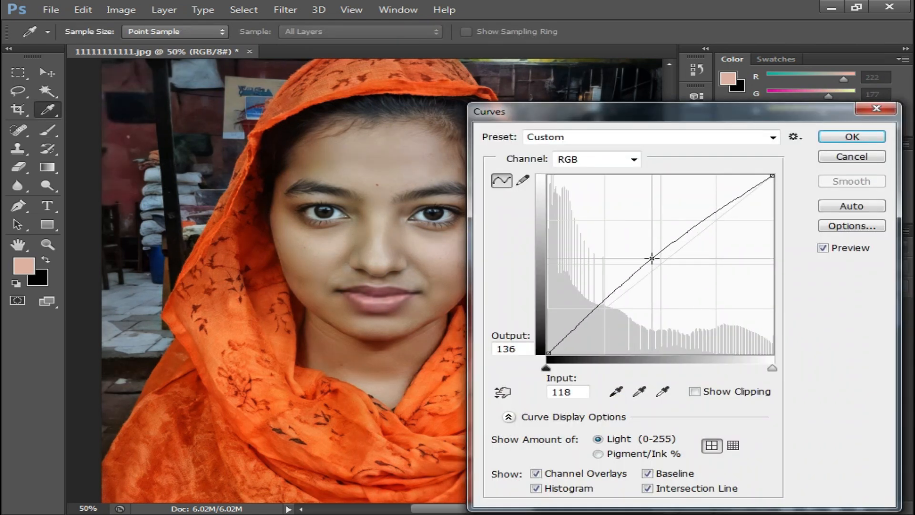
click(846, 137)
Lighten the flattened portrait's midtones with Levels by setting the RGB midtone input to 1.21
key(ctrl+l)
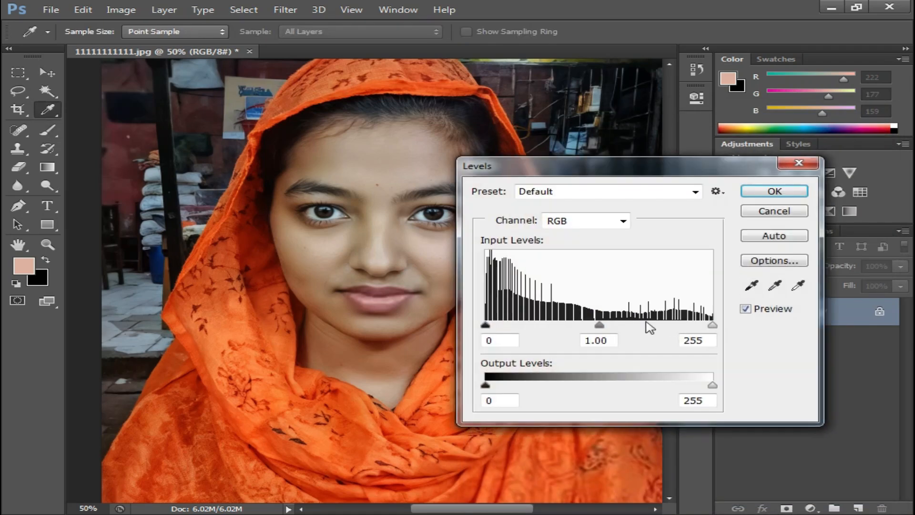
drag(600, 326, 584, 325)
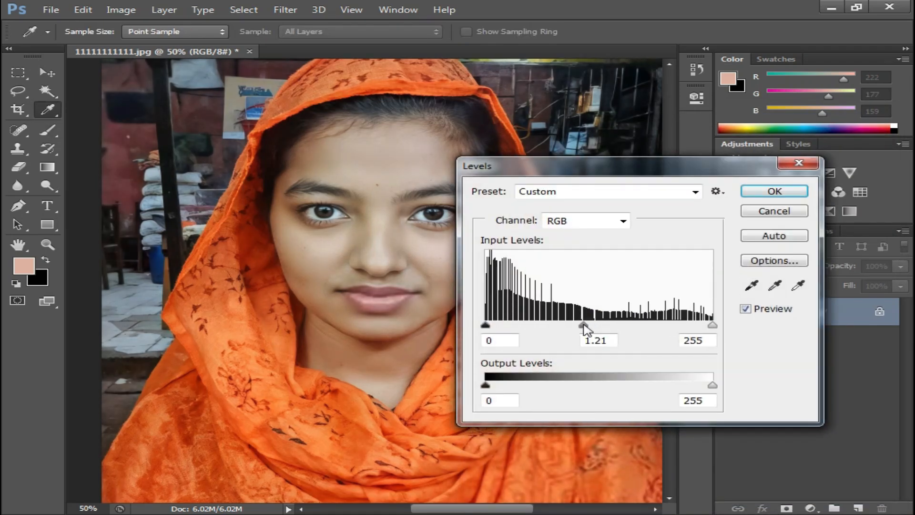
click(782, 193)
Examine the retouched skin on the face and neck up close, and the overall look of the whole portrait
key(ctrl+minus)
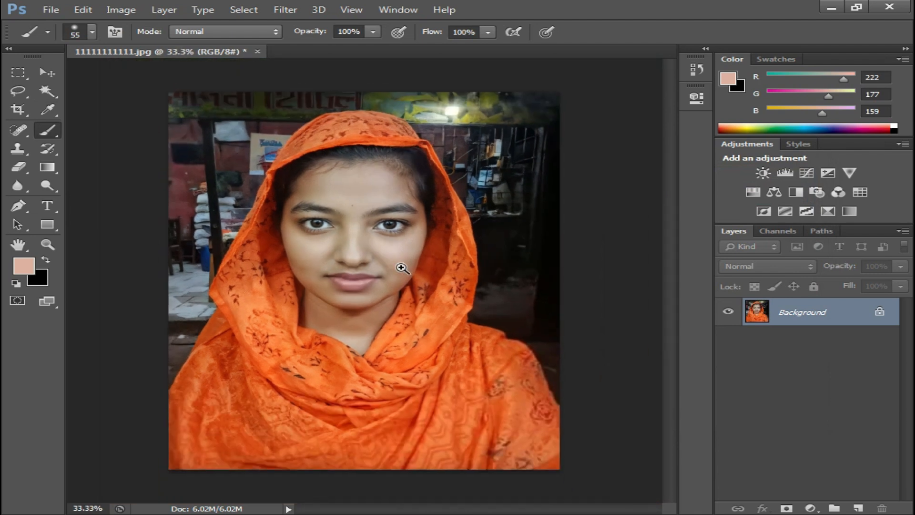
ctrl+click(401, 268)
ctrl+click(405, 255)
drag(354, 236, 409, 276)
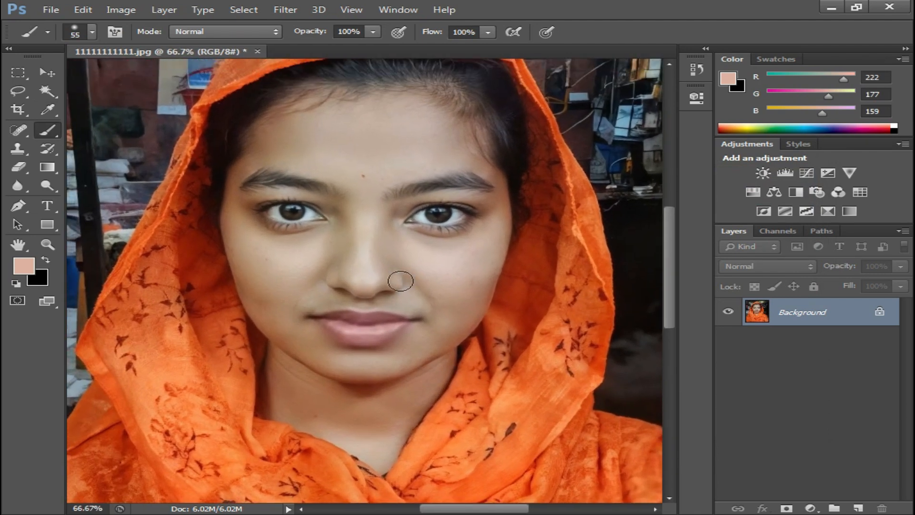
drag(358, 384, 343, 317)
ctrl+click(343, 316)
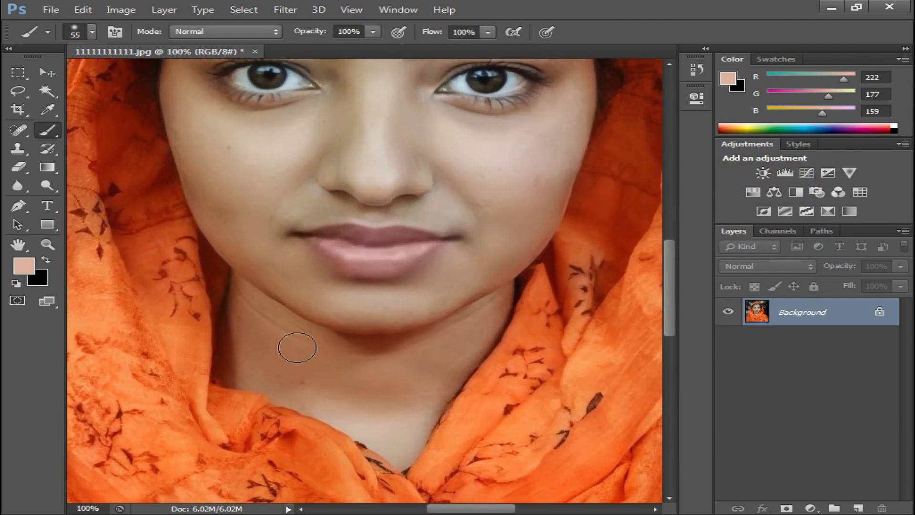
scroll(386, 305, up, 2)
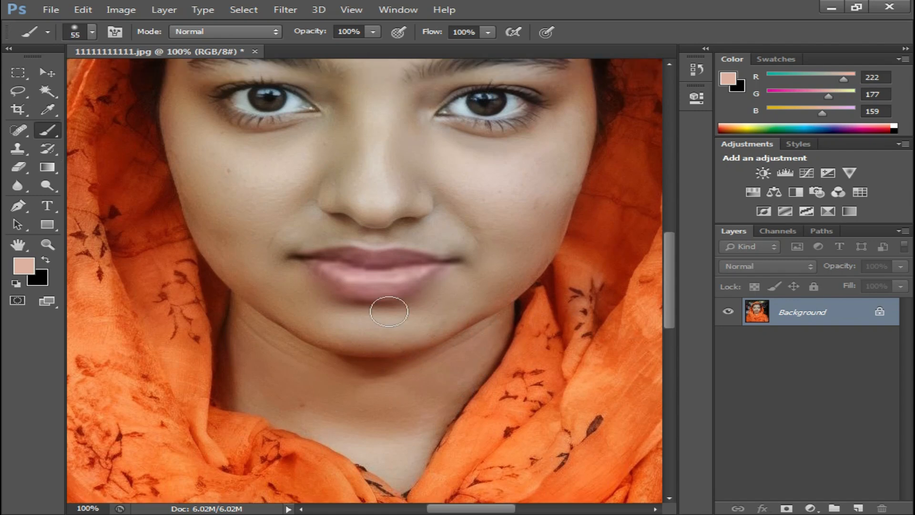
ctrl+alt+click(433, 230)
scroll(501, 266, up, 1)
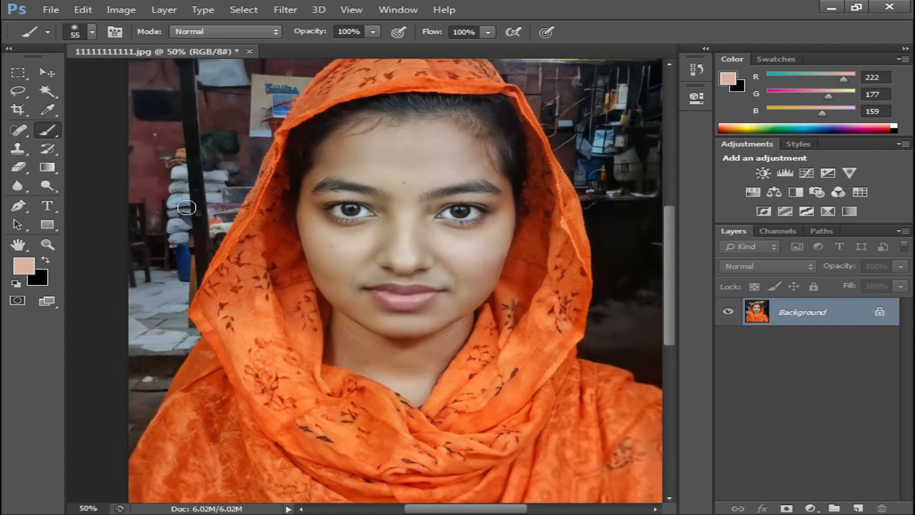
ctrl+alt+click(491, 228)
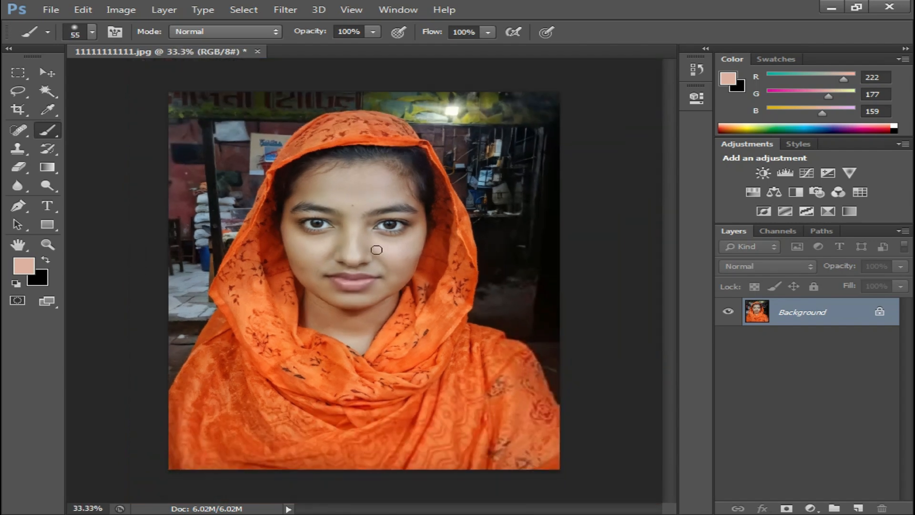
Select the woman with her orange scarf and clothing using the Quick Selection Tool, leaving out the background
click(43, 129)
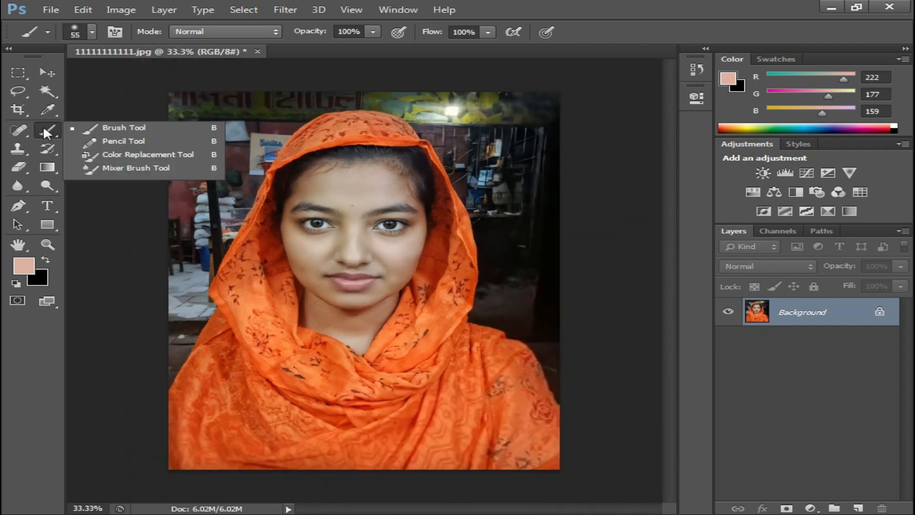
click(49, 90)
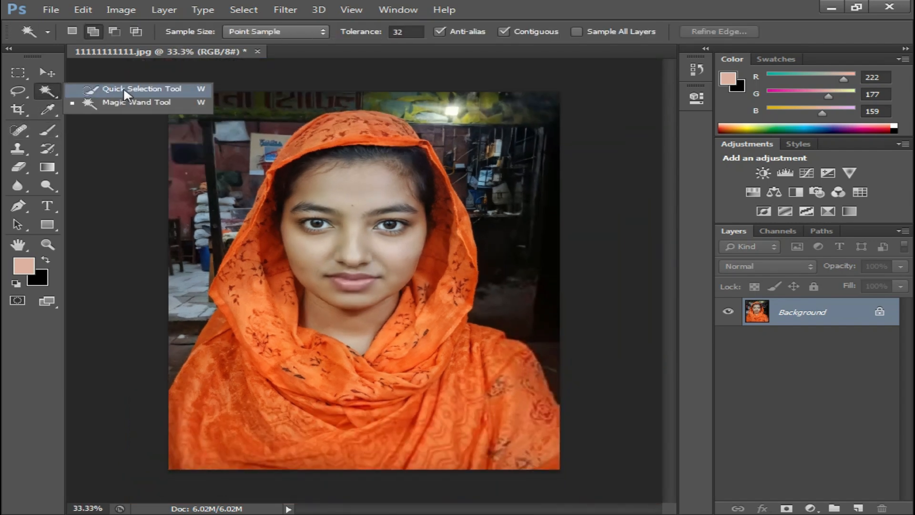
click(127, 88)
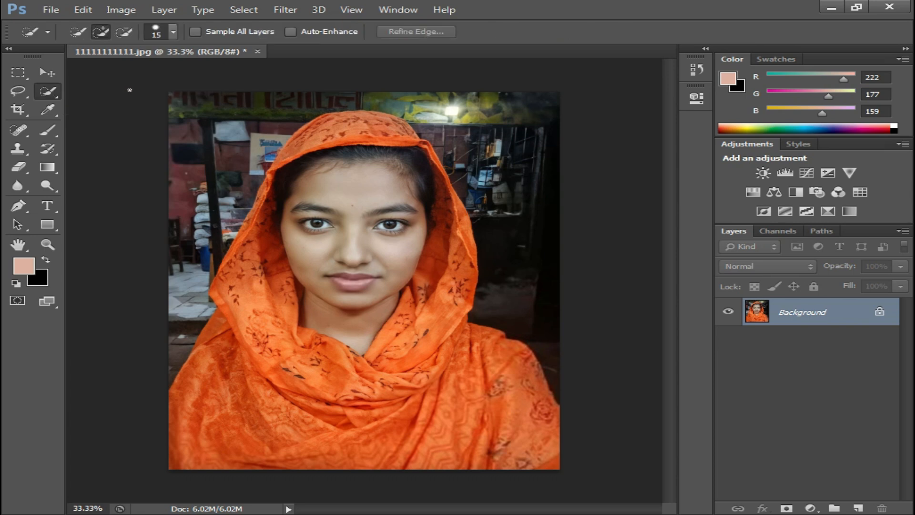
right_click(362, 126)
click(341, 129)
mouse_move(327, 129)
mouse_down()
mouse_move(243, 245)
mouse_move(238, 381)
mouse_move(404, 441)
mouse_move(558, 419)
mouse_move(429, 355)
mouse_move(430, 231)
mouse_move(416, 171)
mouse_up()
drag(392, 143, 407, 241)
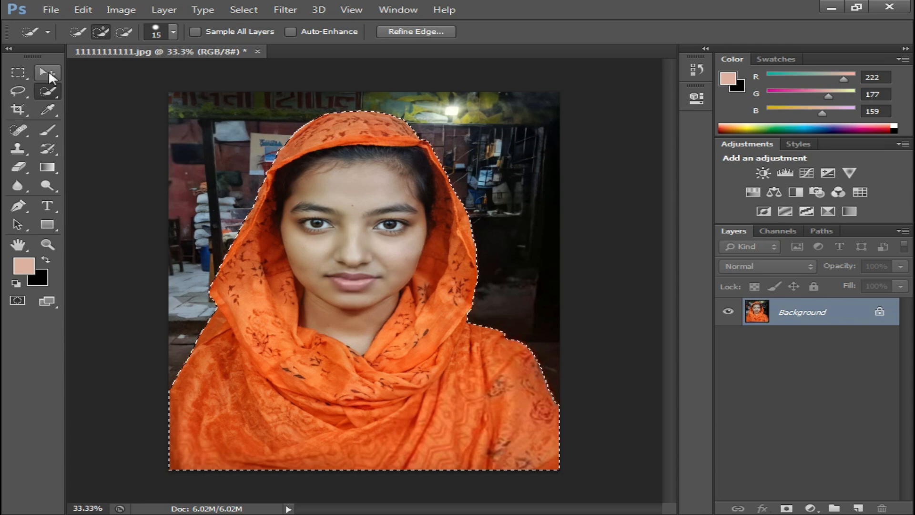
Invert the selection so it covers the background around the woman, and feather it by 1 pixel
key(ctrl+shift+i)
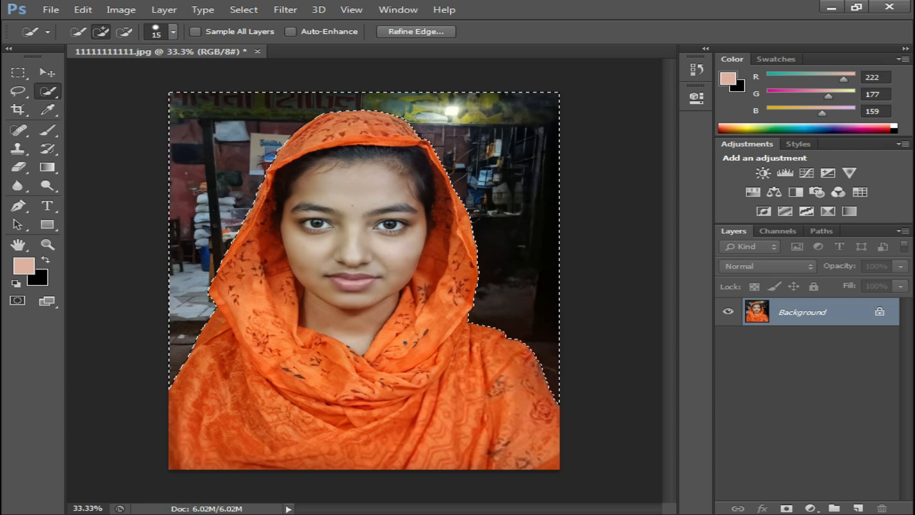
right_click(473, 161)
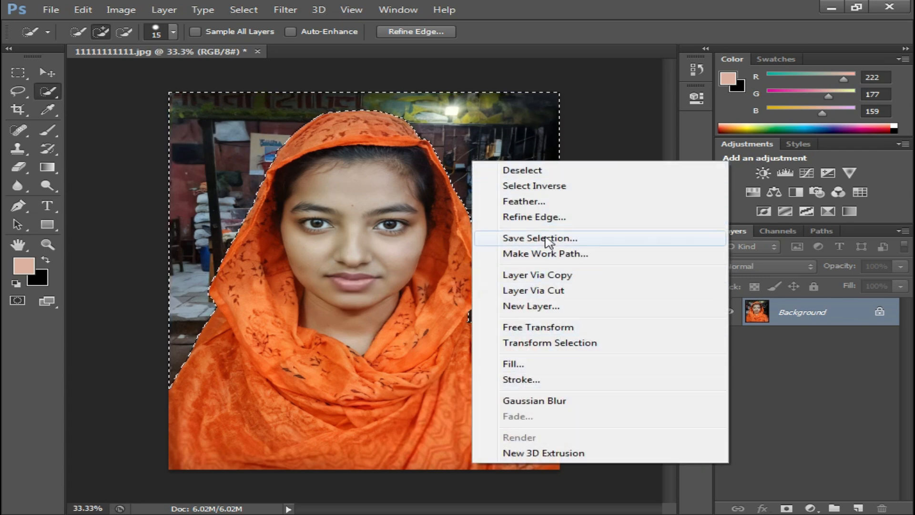
click(529, 201)
text(1)
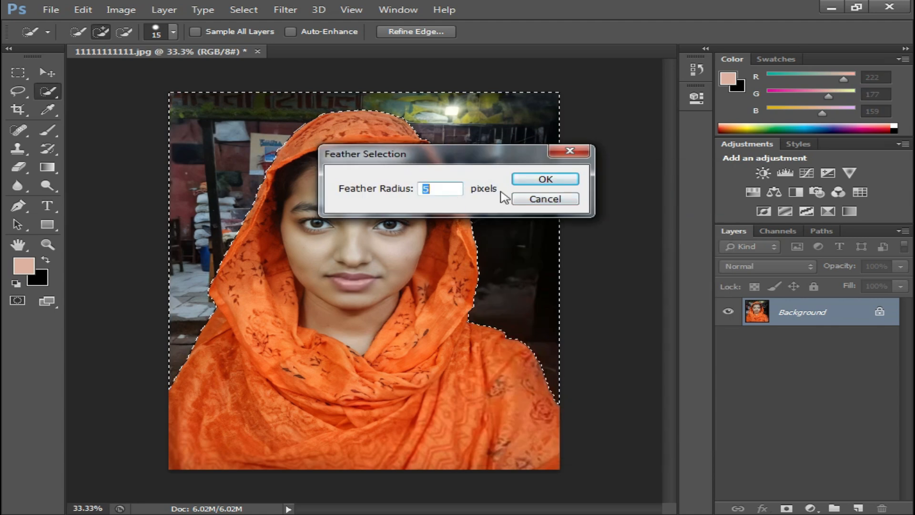
key(Return)
Fill the selected background with a web-safe light purple in Normal mode at 100% opacity
key(shift+F5)
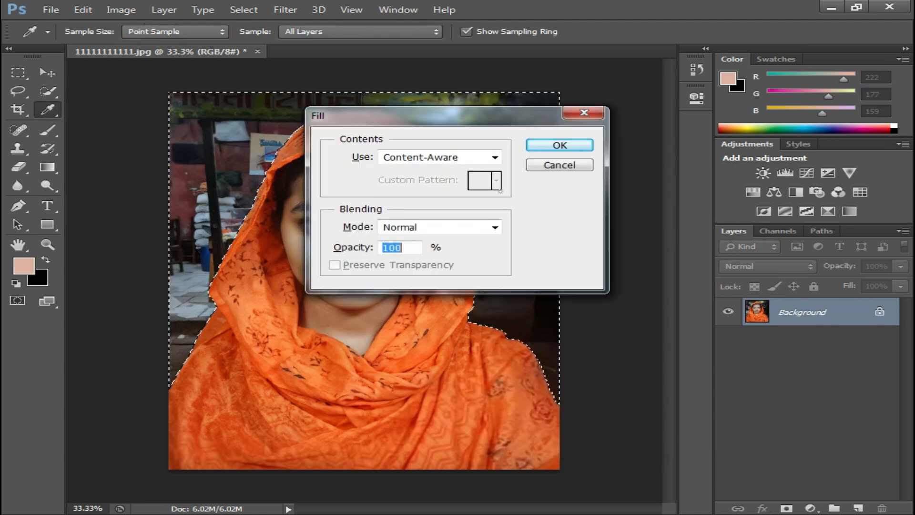
click(494, 158)
click(403, 194)
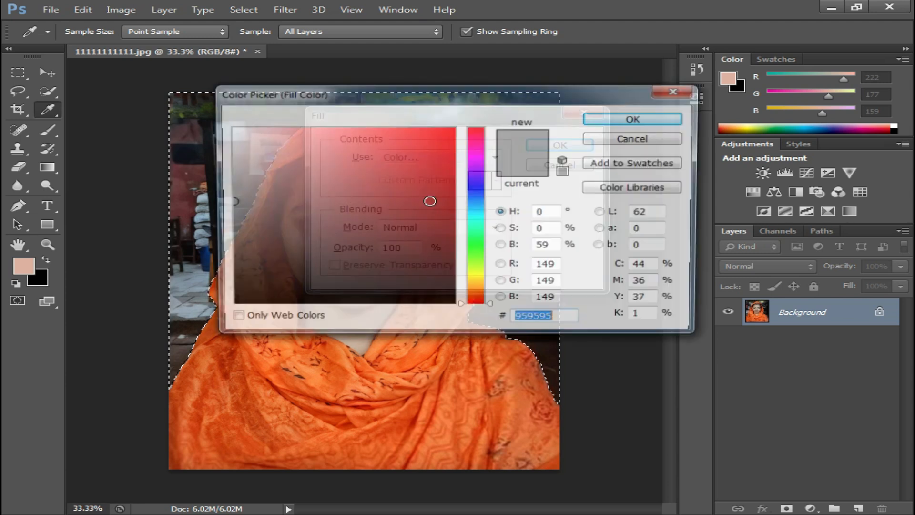
click(242, 323)
click(478, 176)
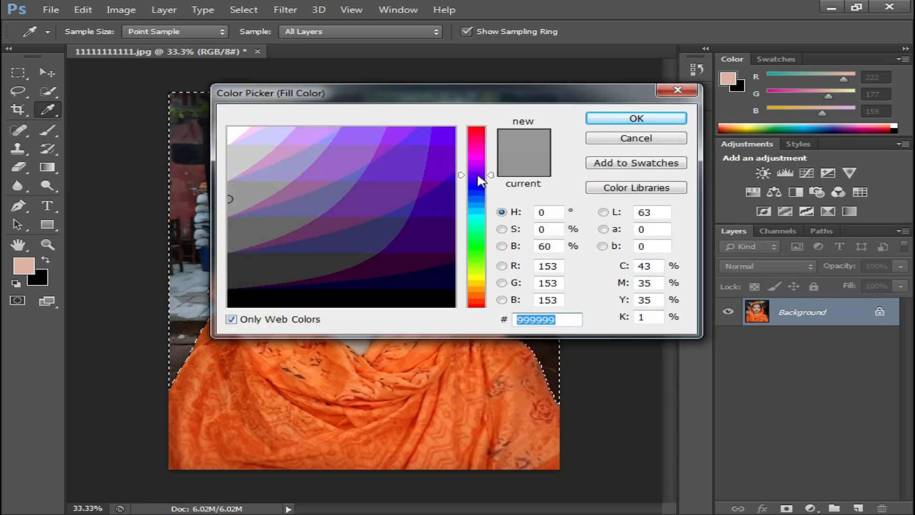
click(367, 139)
click(637, 119)
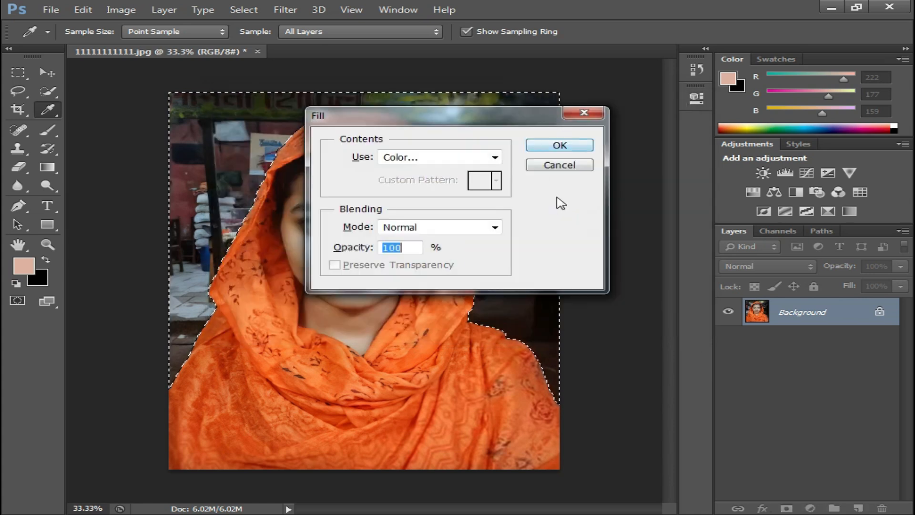
click(574, 147)
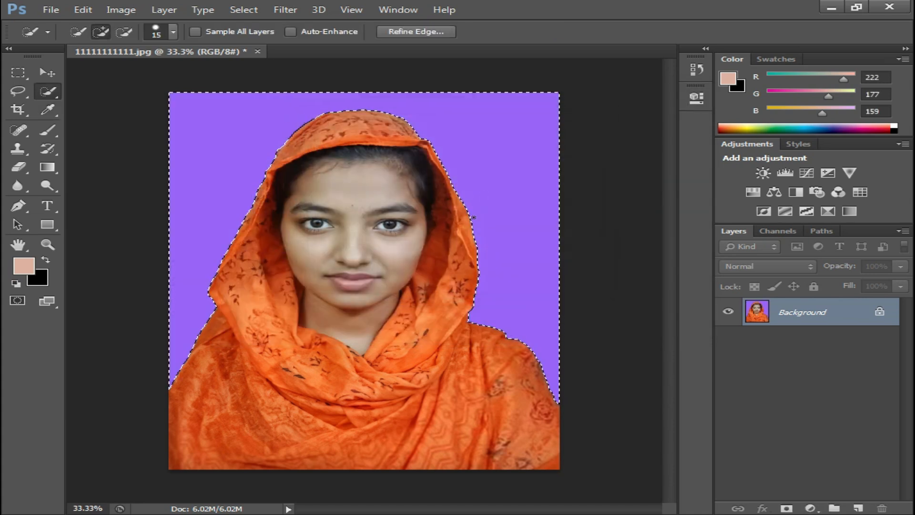
Remove the selection around the purple background
key(shift+F5)
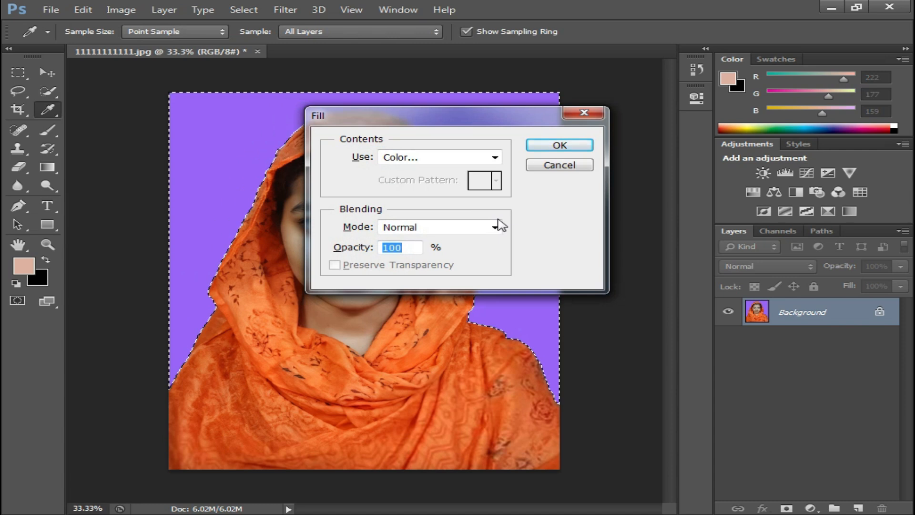
key(Escape)
click(18, 72)
key(ctrl+d)
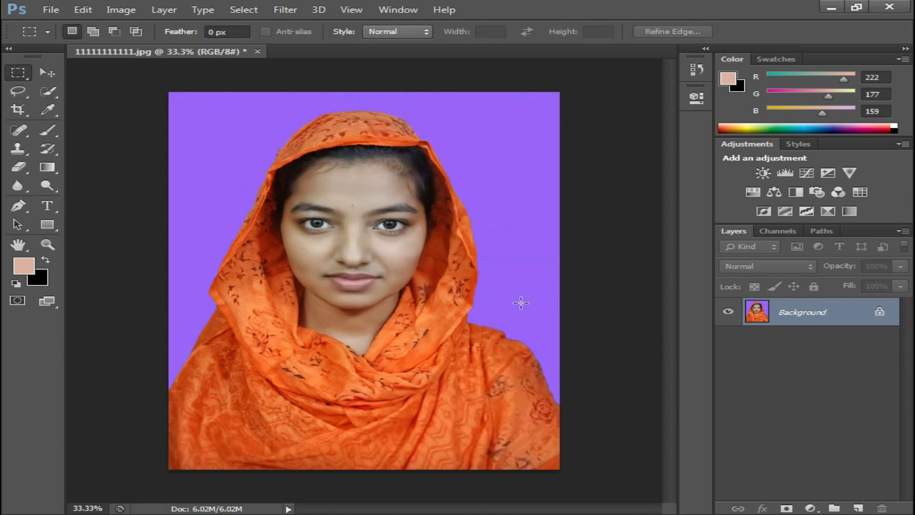
Crop the portrait to 40 mm wide by 50 mm high at a resolution of 300 px/in
click(18, 109)
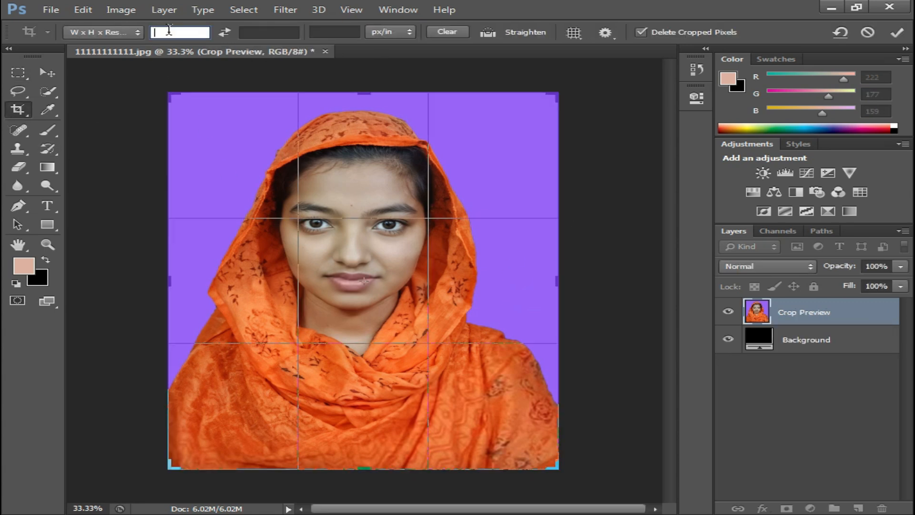
text(40)
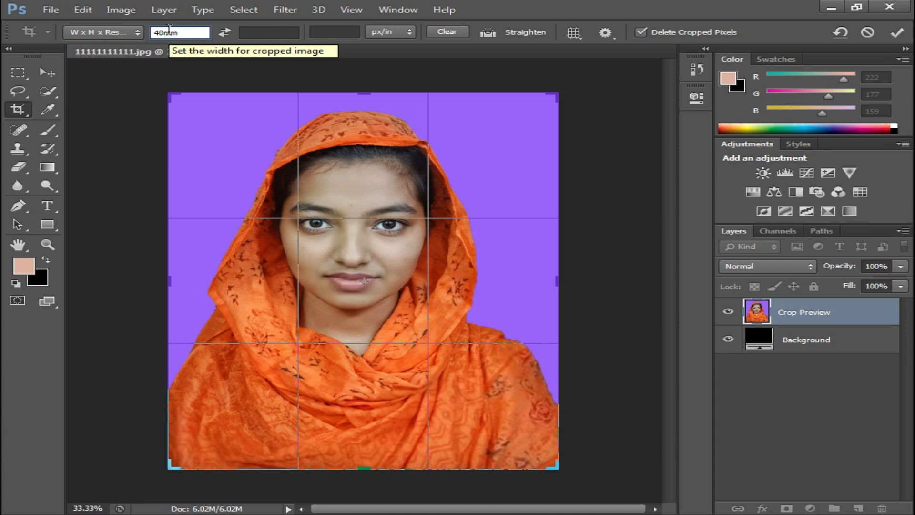
key(Tab)
text(50)
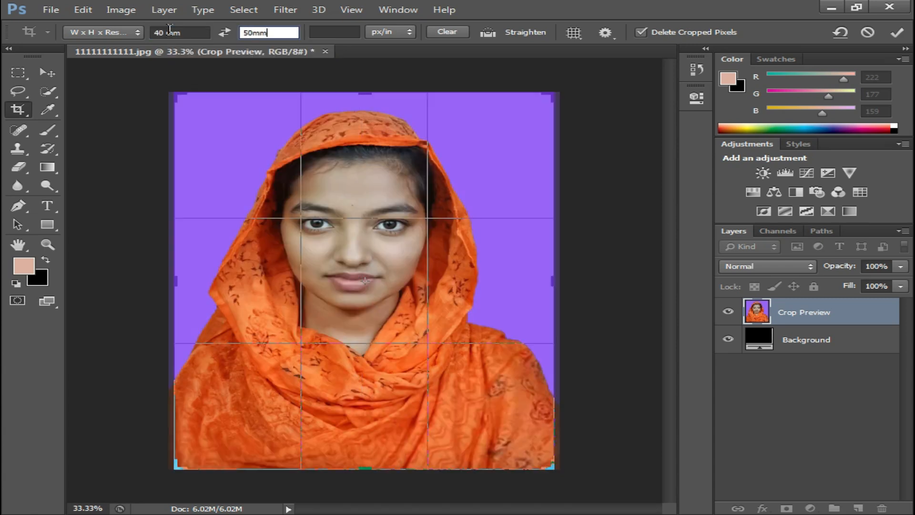
key(Tab)
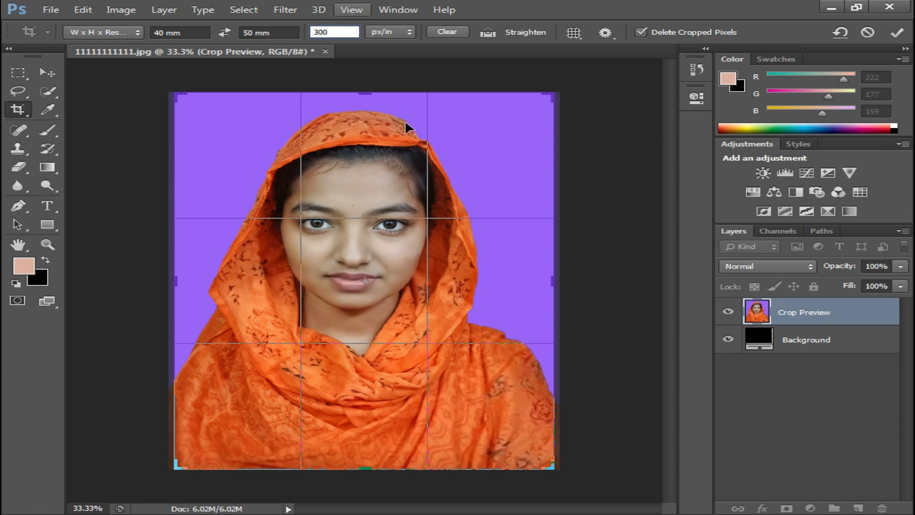
key(Return)
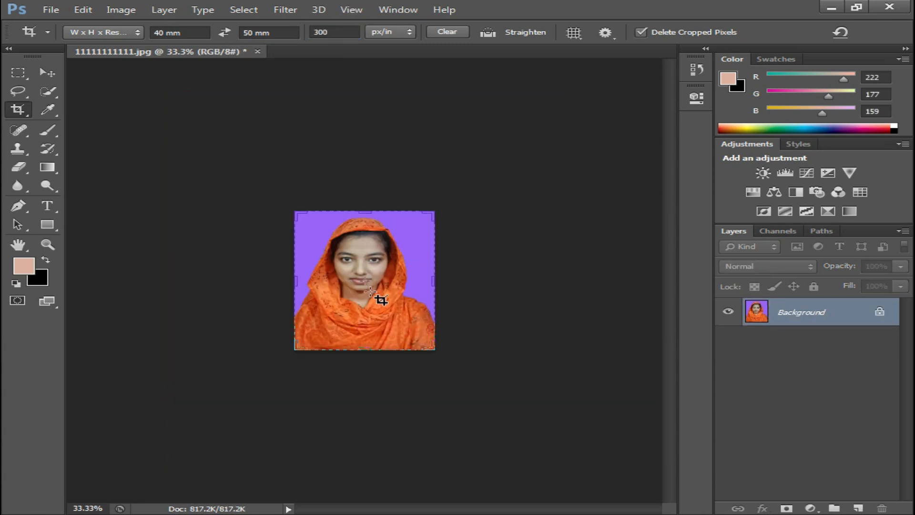
Float the cropped portrait in its own window and create a new white RGB document at 300 pixels/inch
key(m)
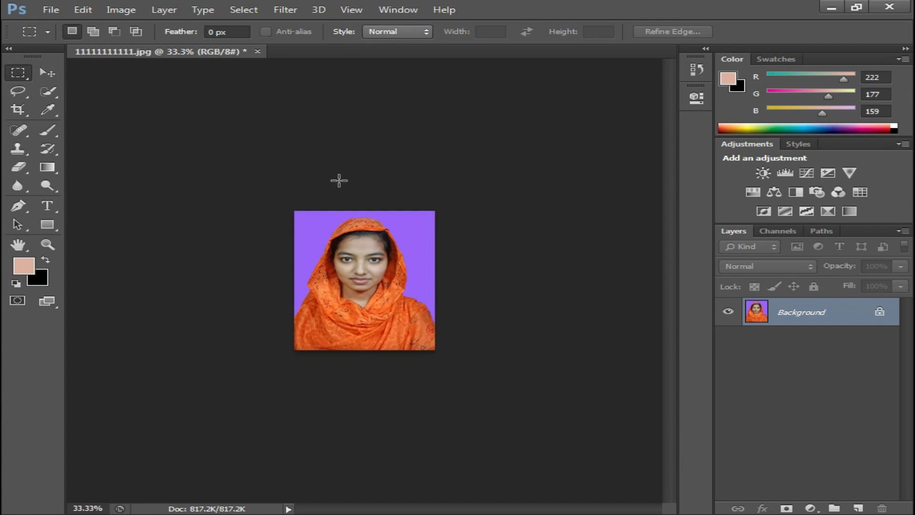
drag(206, 52, 248, 86)
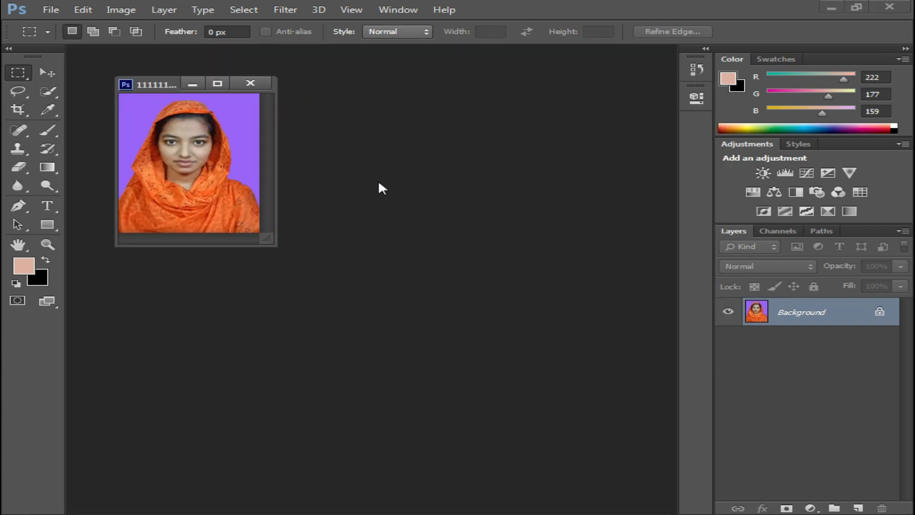
key(ctrl+n)
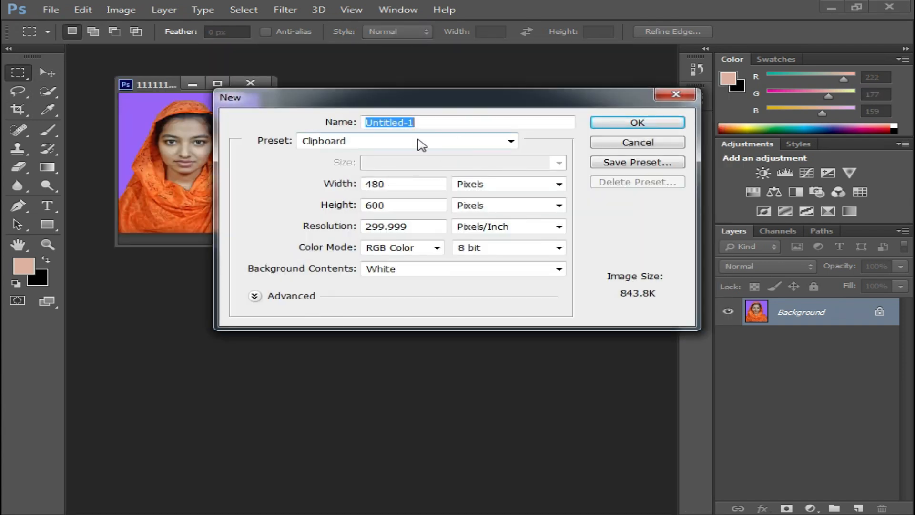
click(436, 142)
click(392, 213)
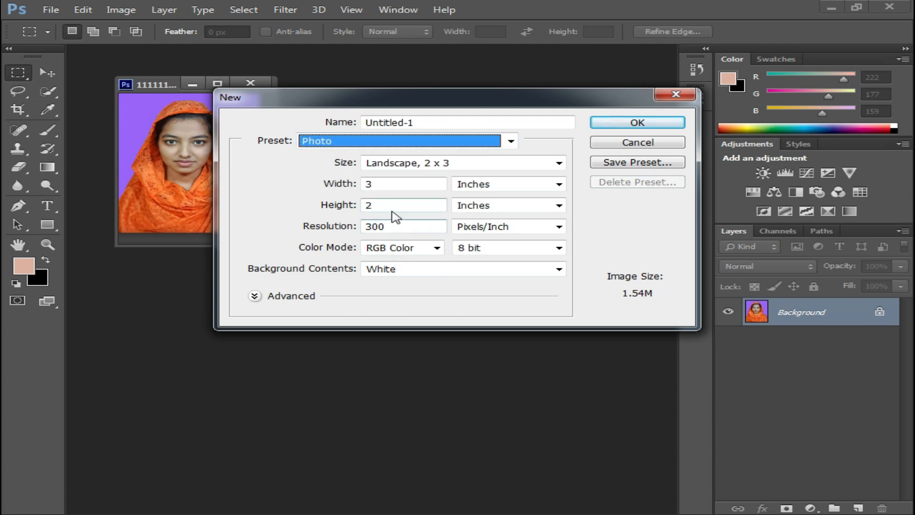
click(560, 165)
drag(389, 226, 202, 224)
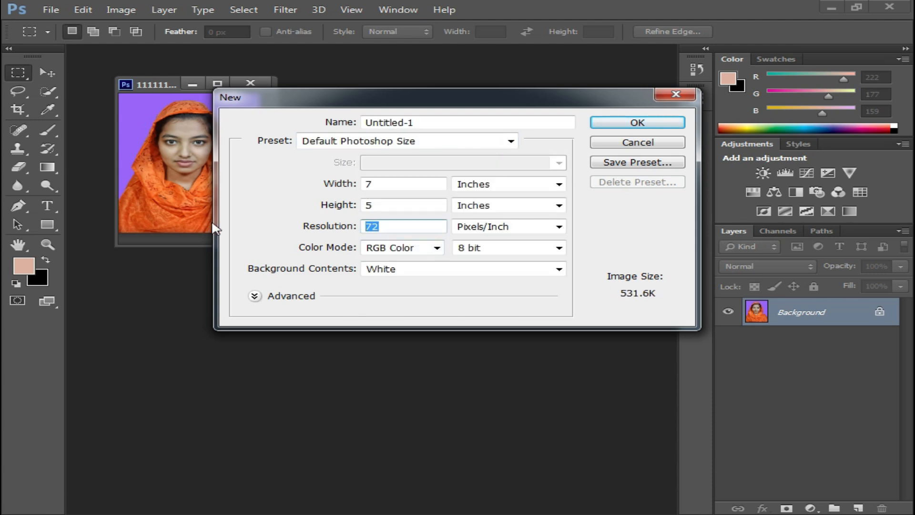
text(300)
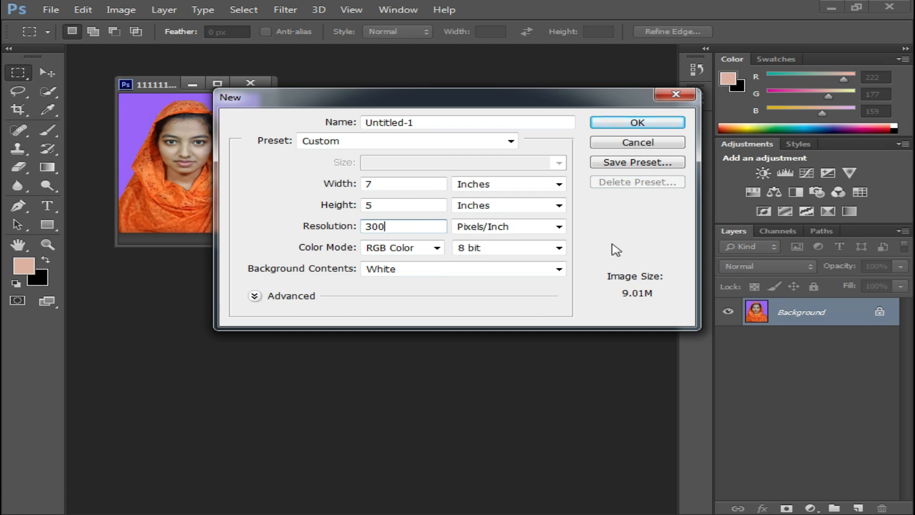
click(599, 125)
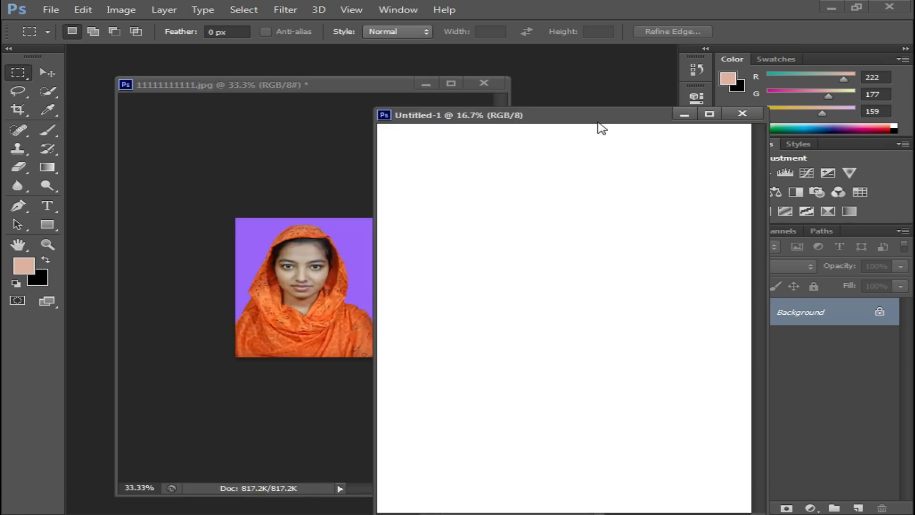
Arrange both document windows side by side and copy the entire cropped portrait into the blank document
drag(599, 127, 576, 114)
drag(338, 84, 268, 80)
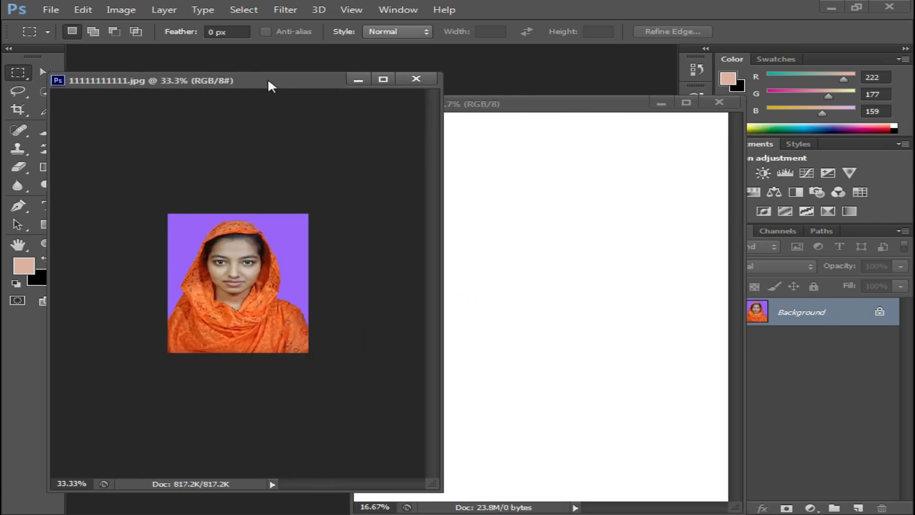
key(ctrl+a)
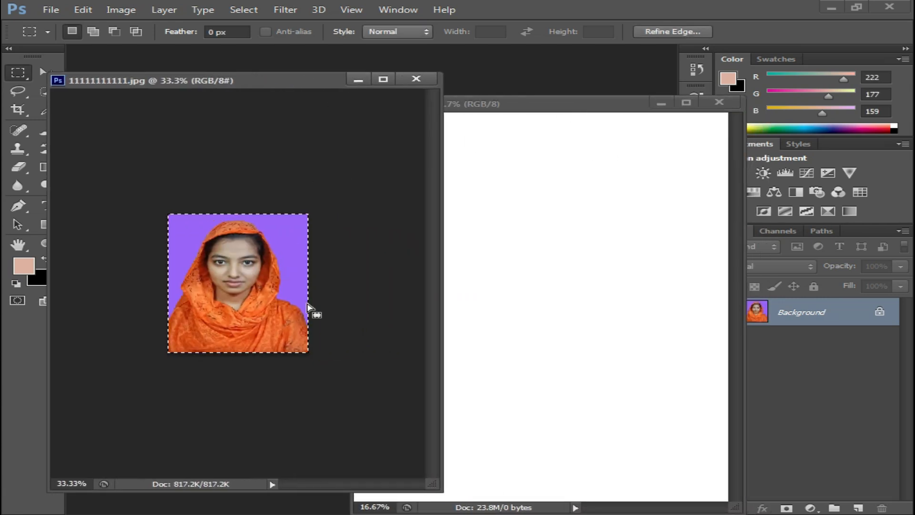
click(559, 208)
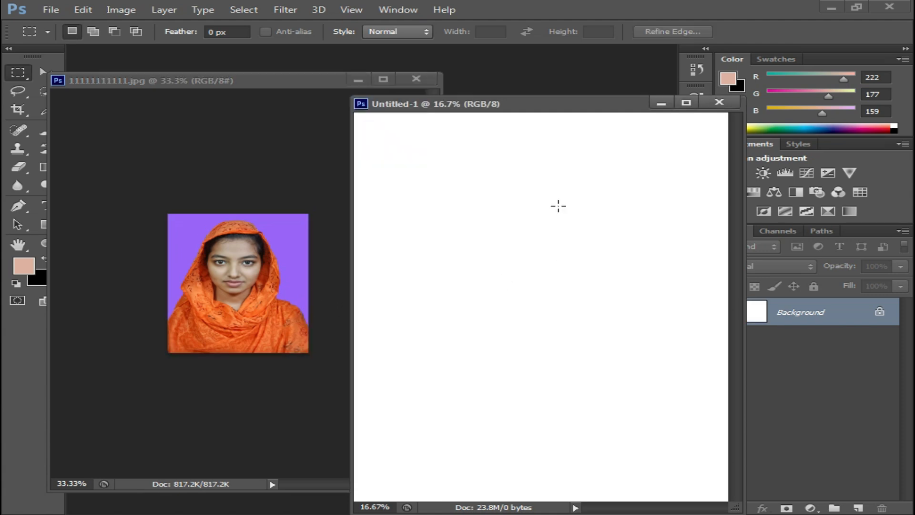
key(ctrl+v)
Arrange four copies of the portrait in an evenly spaced row along the page's upper edge and merge them into one layer
double_click(582, 104)
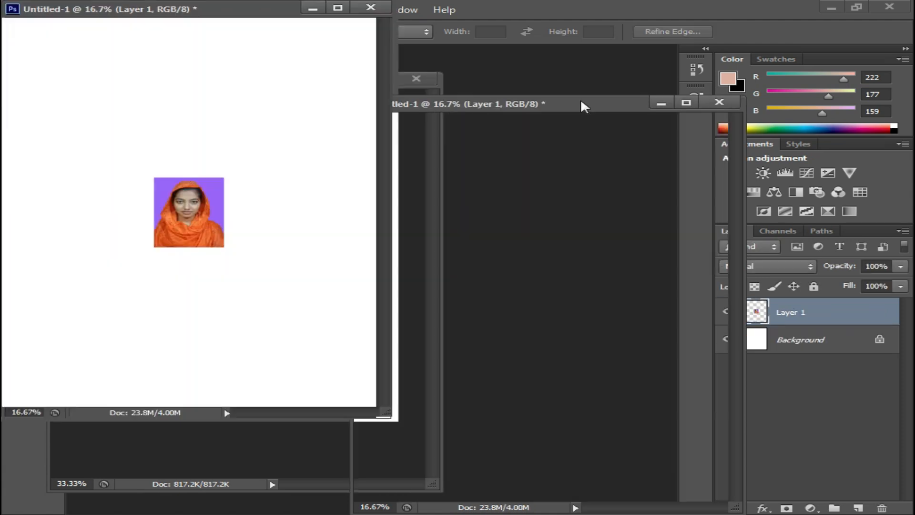
click(48, 74)
drag(377, 291, 535, 125)
scroll(253, 155, up, 1)
key(ctrl+e)
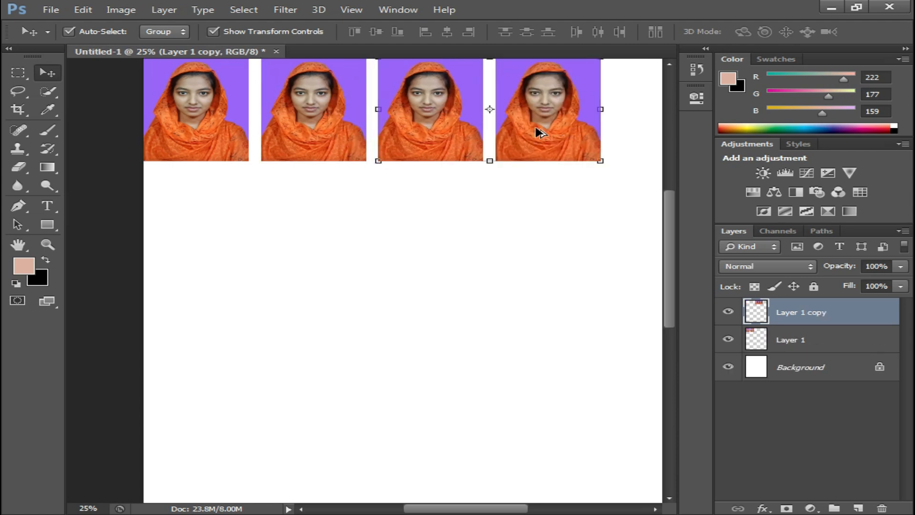
key(ctrl+e)
scroll(535, 172, up, 1)
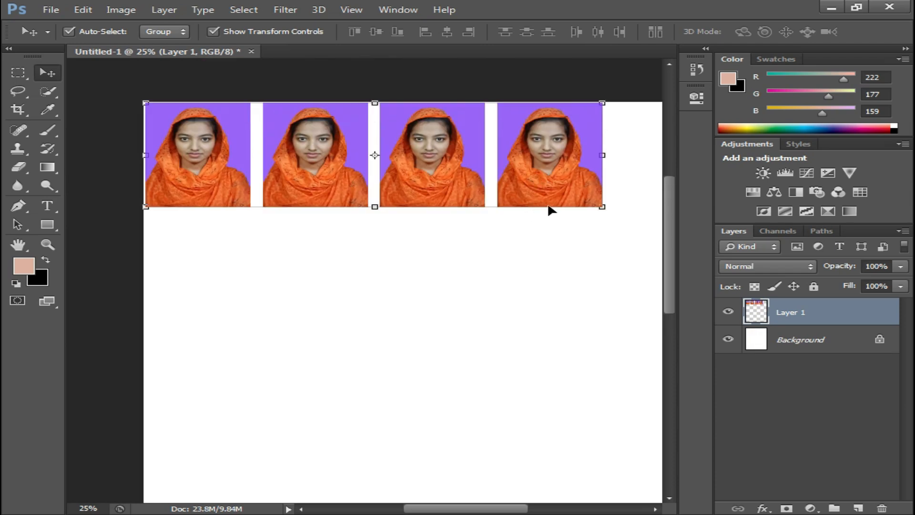
Brighten the merged row of four portraits with Curves, raising the RGB midtone point to input 104, output 146
key(ctrl+m)
drag(662, 264, 639, 251)
click(852, 138)
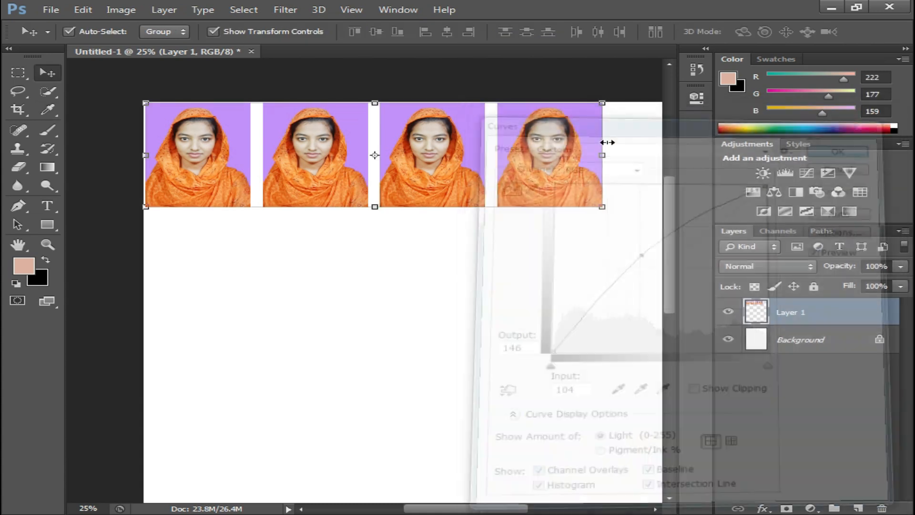
Float the four-photo sheet in its own window and bring the cropped portrait's window in front of it
drag(215, 52, 262, 108)
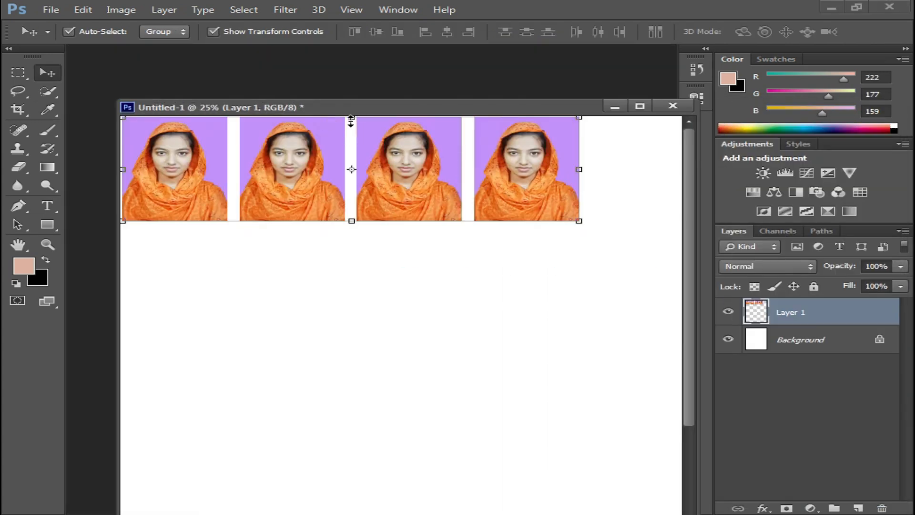
drag(374, 108, 375, 68)
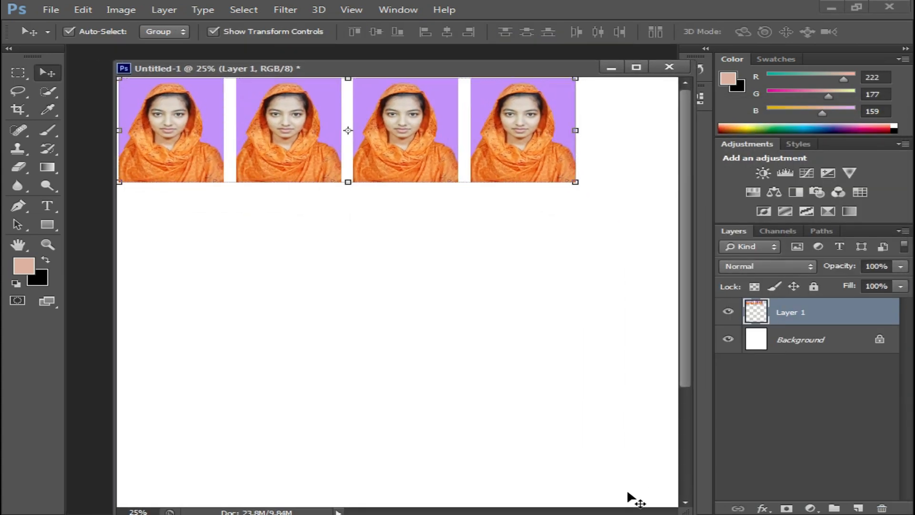
mouse_move(636, 512)
click(620, 474)
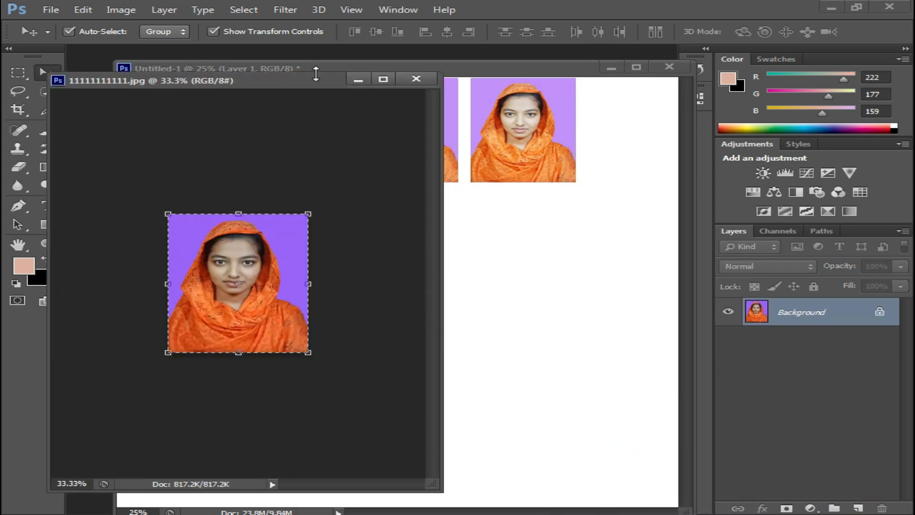
drag(286, 77, 398, 92)
Examine the cropped portrait's face up close and the whole portrait at 100% in front of the photo sheet
double_click(398, 88)
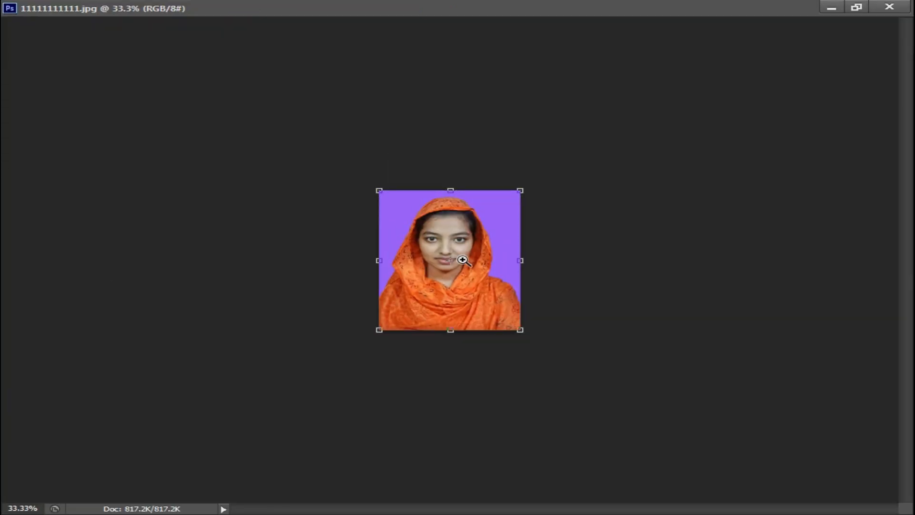
ctrl+click(480, 248)
ctrl+click(480, 248)
ctrl+click(480, 248)
key(ctrl+1)
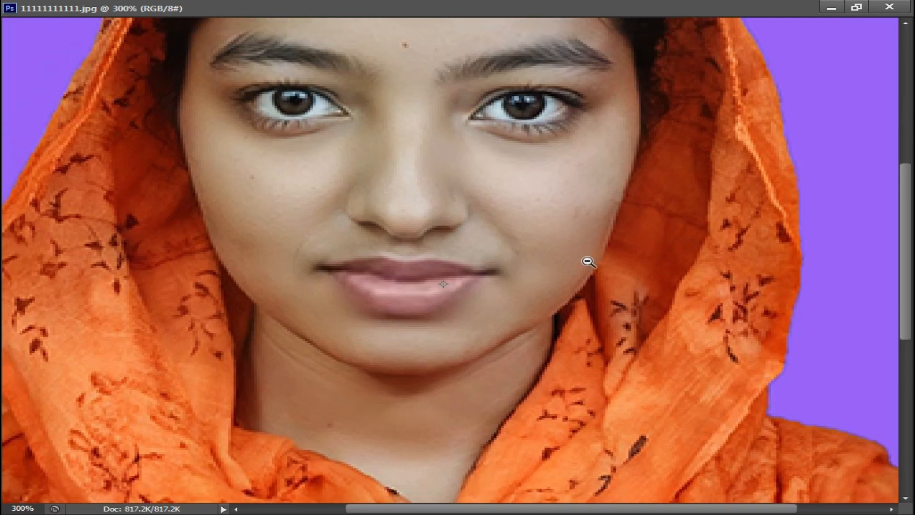
click(856, 6)
drag(365, 86, 426, 90)
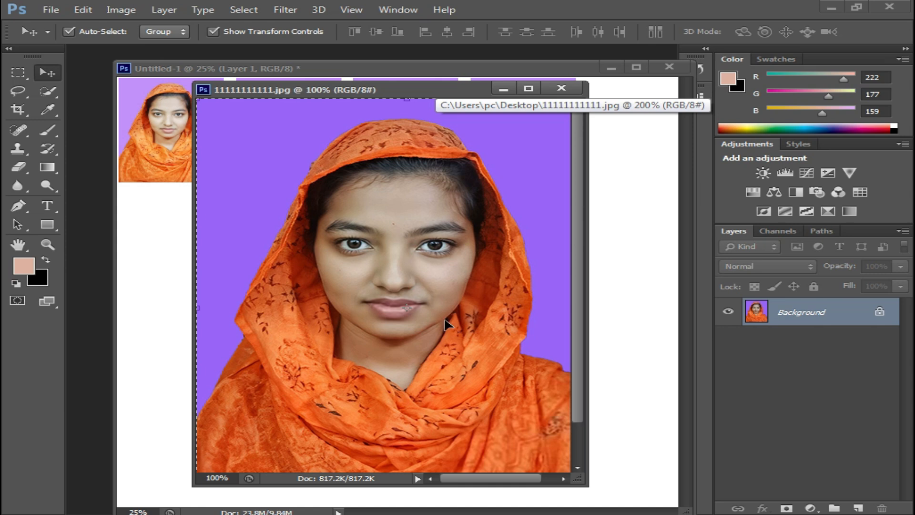
drag(438, 90, 421, 105)
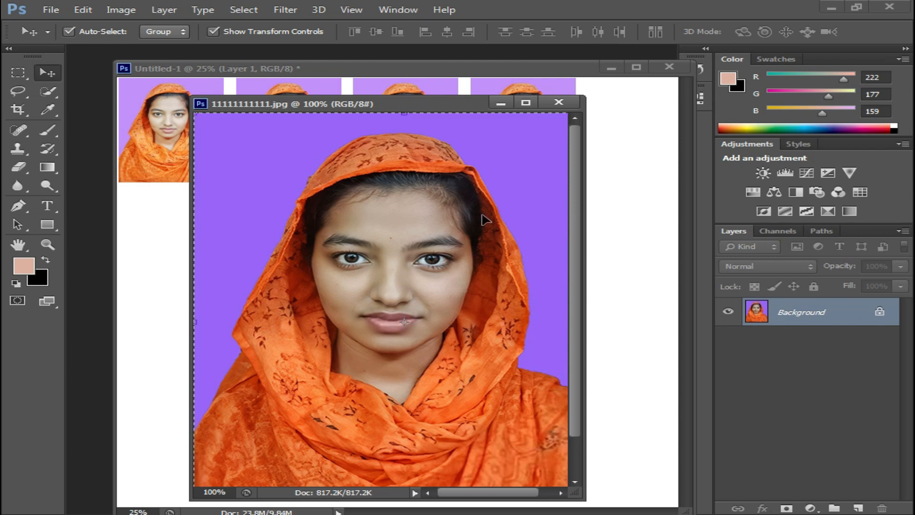